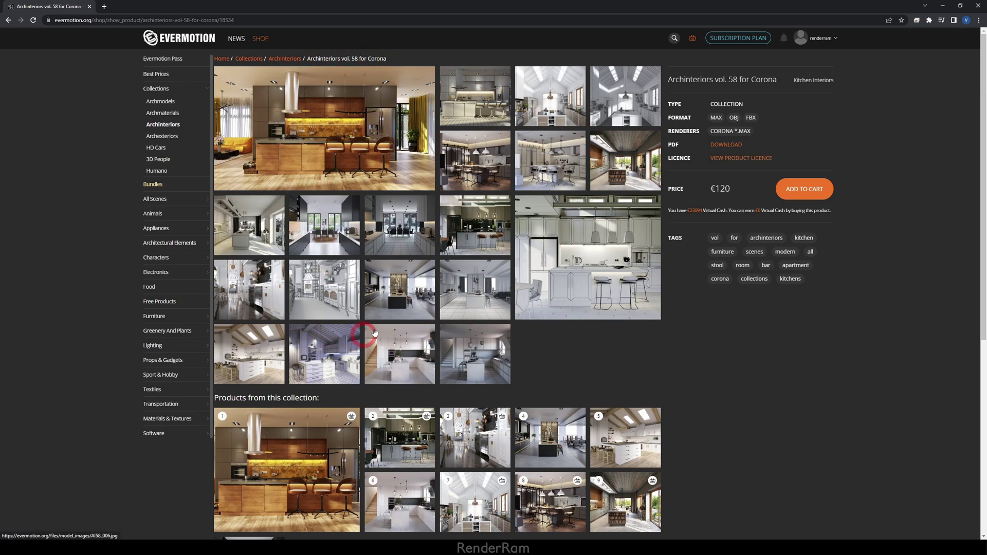
Step: Open the large lightbox preview of a kitchen scene thumbnail on the Archinteriors vol. 58 page
click(353, 225)
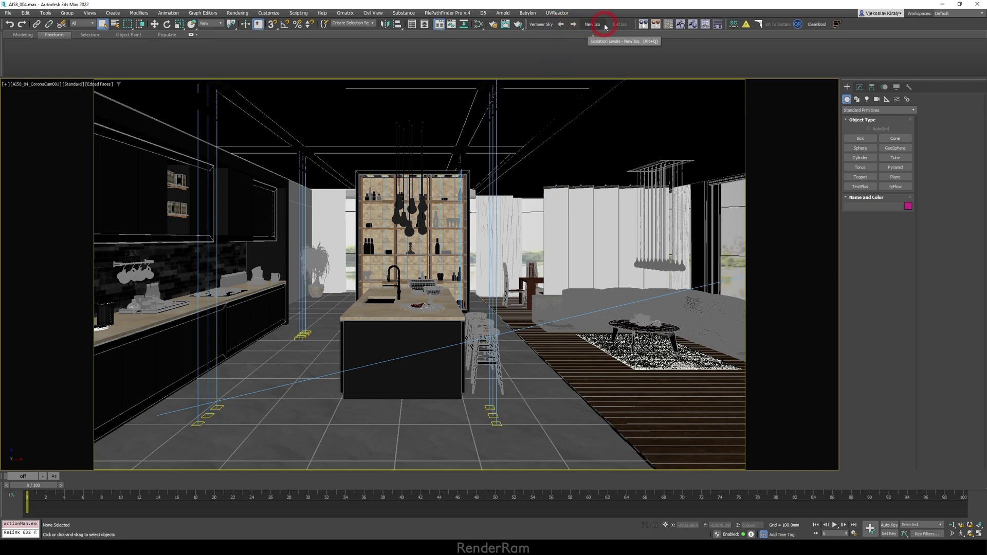
Step: Switch to wireframe, isolate the shelving unit, then its hanging lamps, and exit isolation
key(F3)
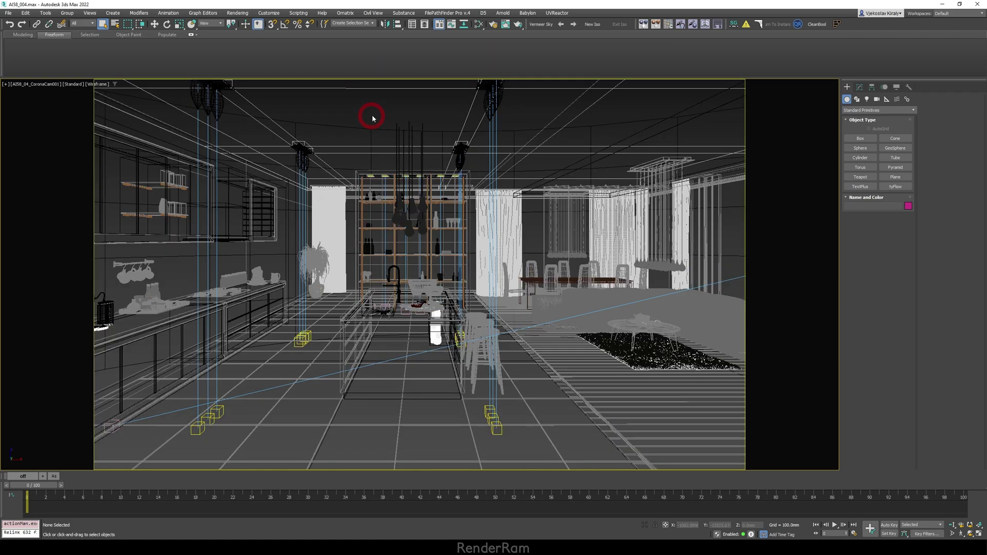
click(363, 234)
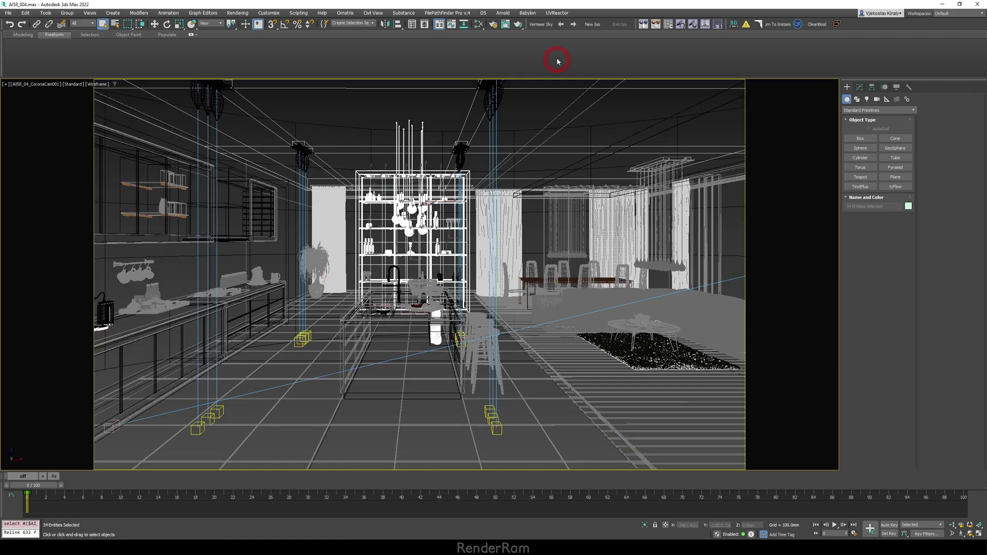
click(592, 25)
click(435, 123)
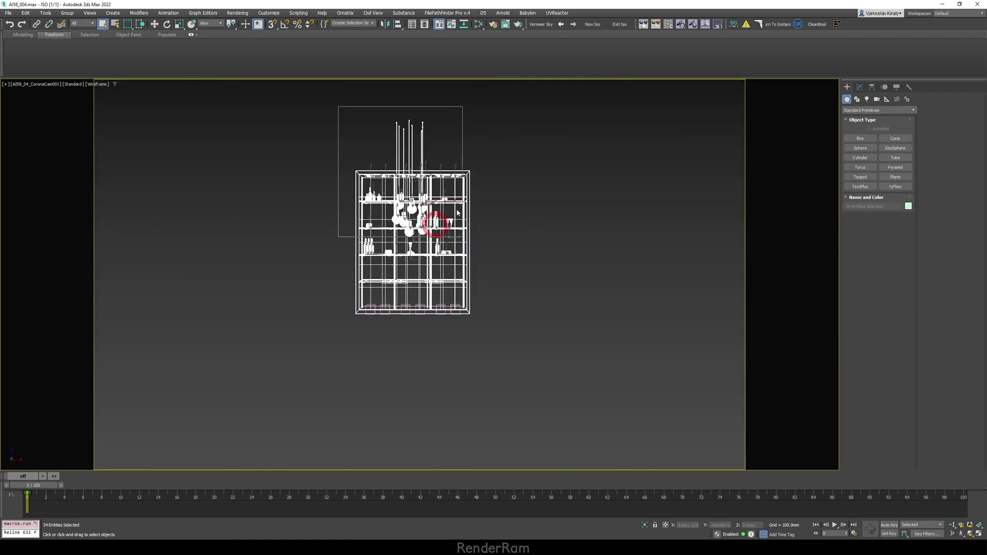
click(601, 27)
click(595, 25)
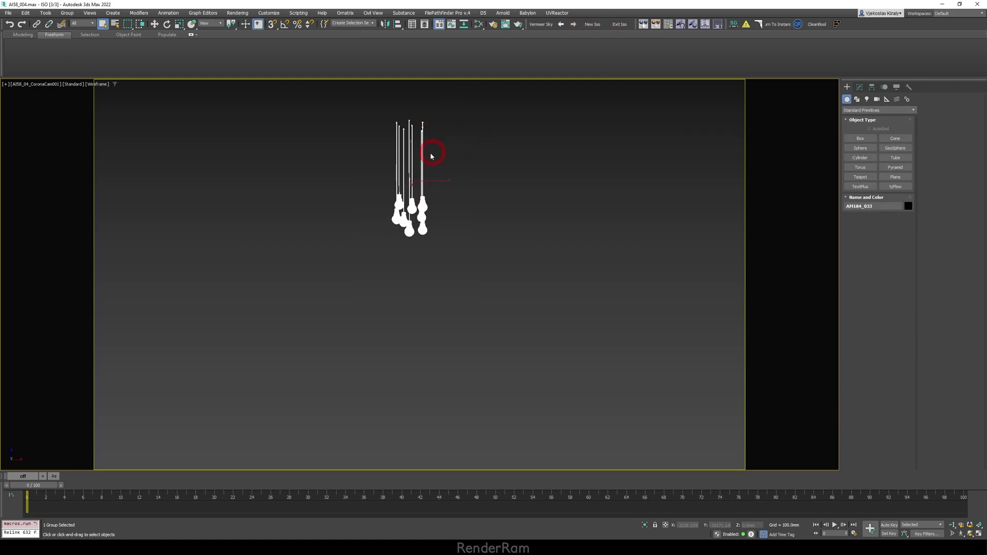
click(560, 24)
click(561, 24)
click(561, 24)
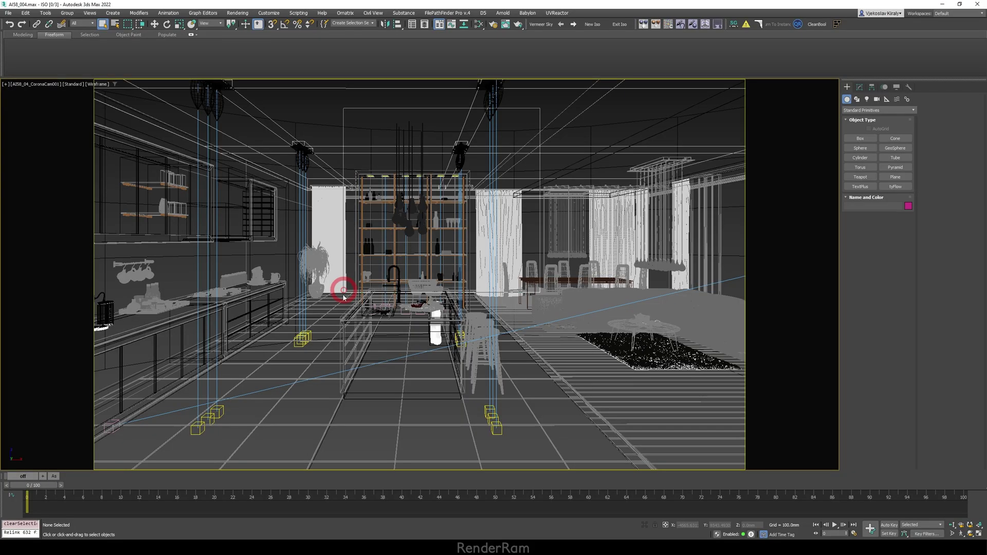
Step: Isolate the shelving unit again, add a ceiling-lamp isolation level, then step back to the shelving
click(434, 200)
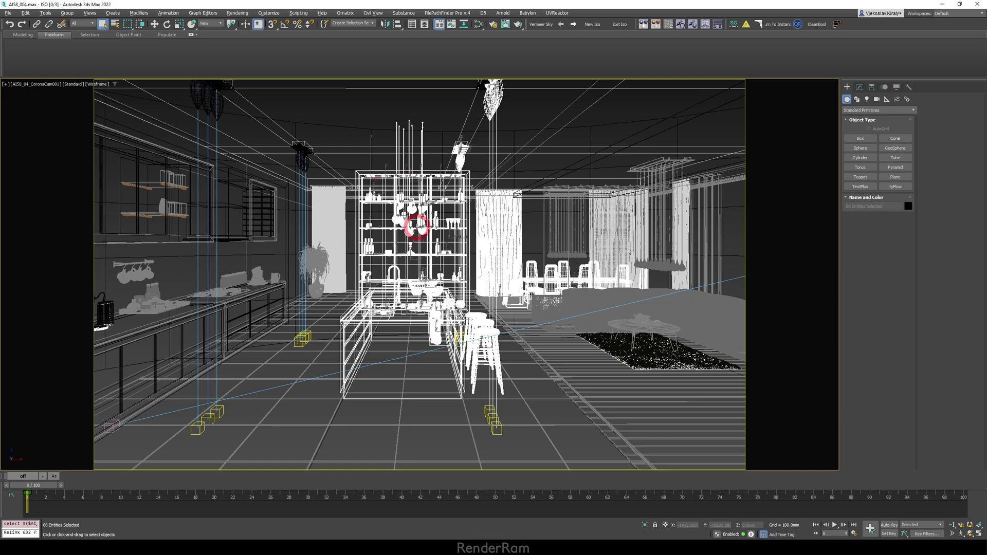
click(572, 125)
click(484, 201)
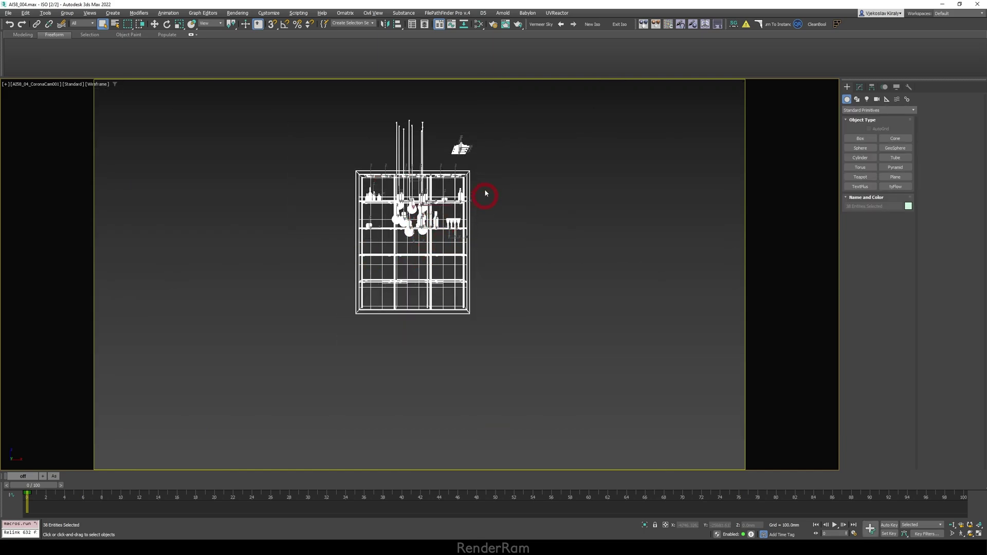
click(451, 157)
key(alt+q)
key(alt+q)
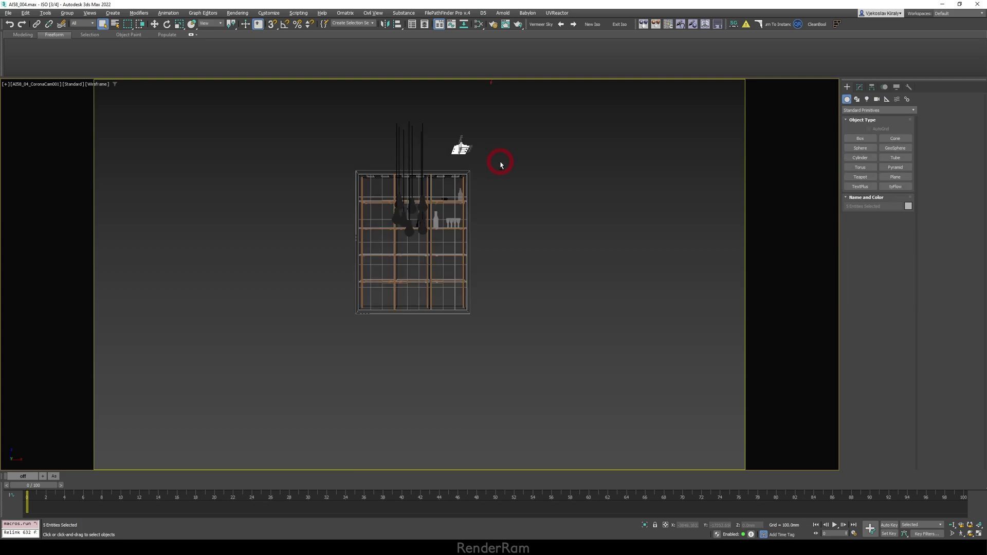
key(alt+q)
key(alt+q)
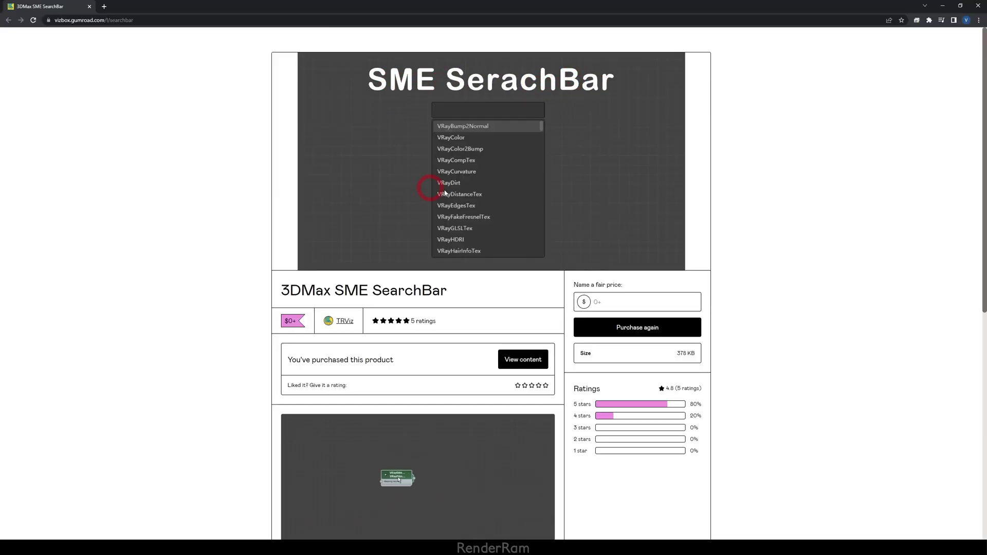
Step: Scroll through the previews on the 3DMax SME SearchBar product page
scroll(491, 288, down, 3)
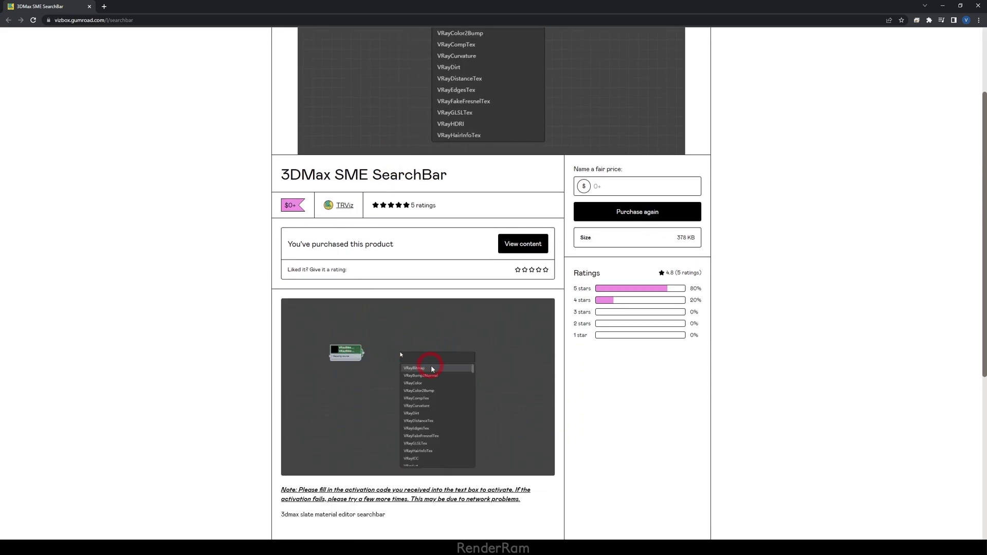
scroll(491, 288, up, 2)
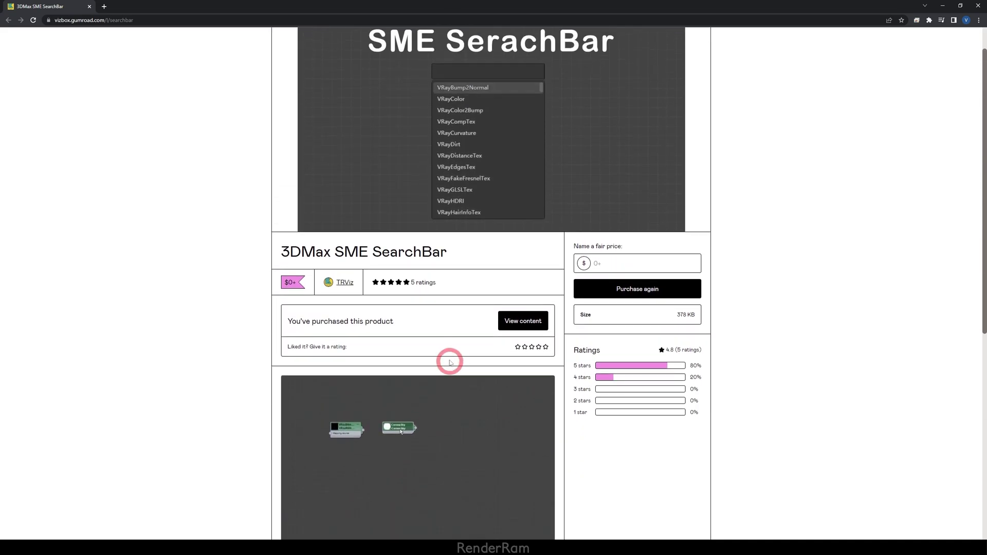
scroll(442, 333, down, 2)
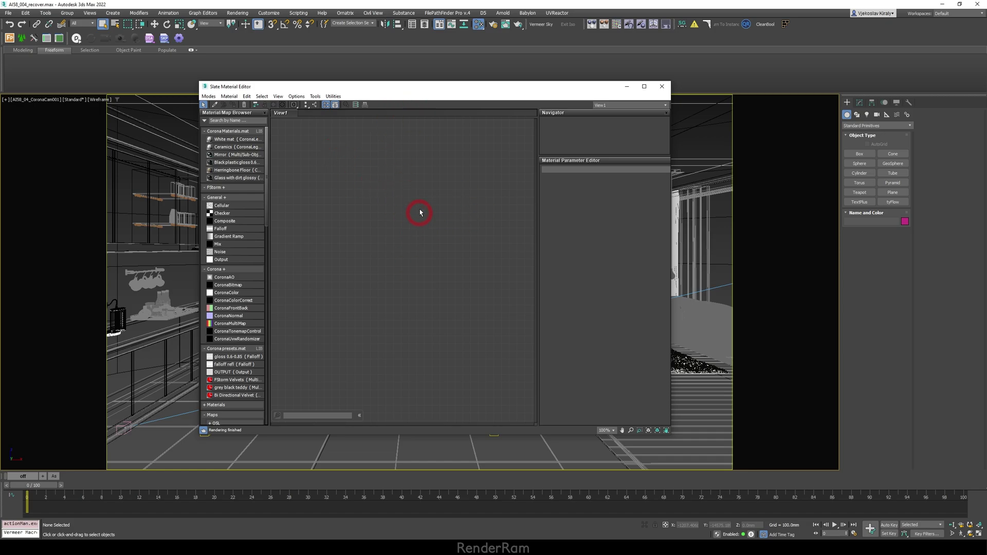
Step: Add CoronaLegacyMtl, CoronaColor and CoronaColorCorrect nodes by searching 'lega', 'color' and 'corr'
key(Tab)
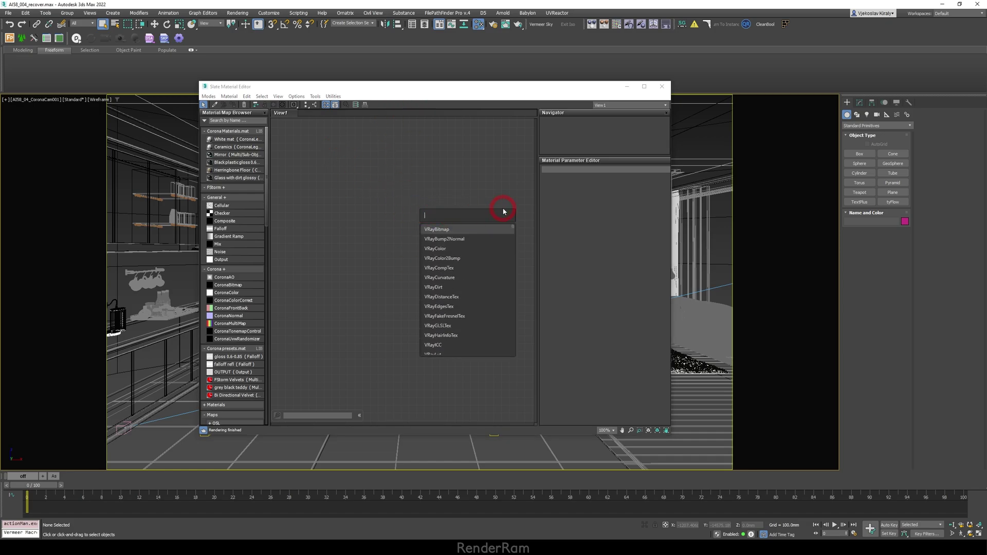
text(lega)
key(Return)
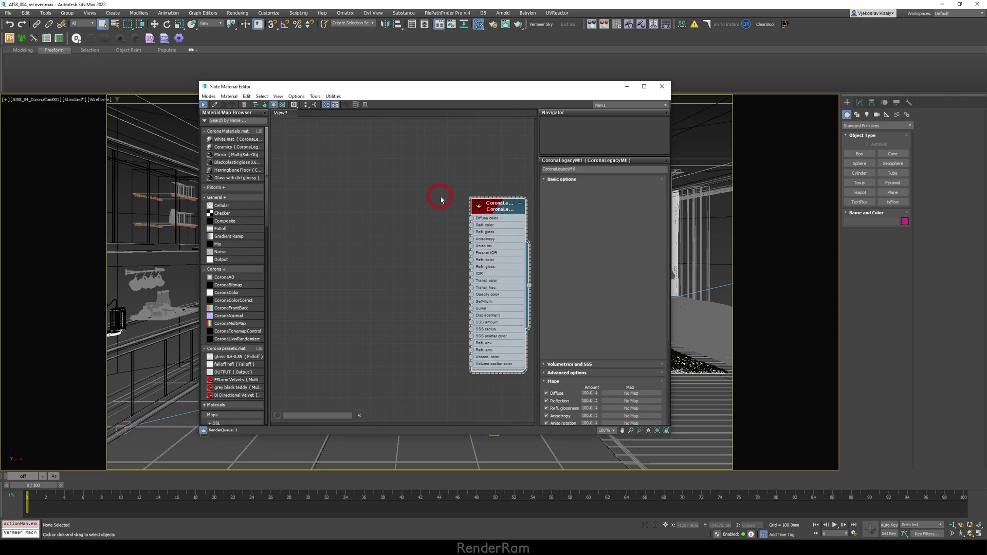
key(Tab)
text(color)
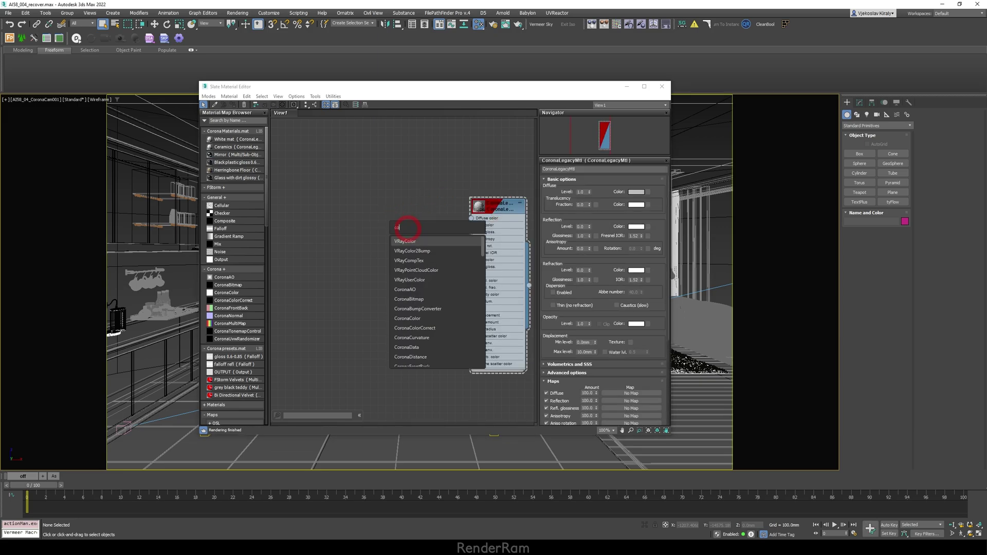
click(408, 279)
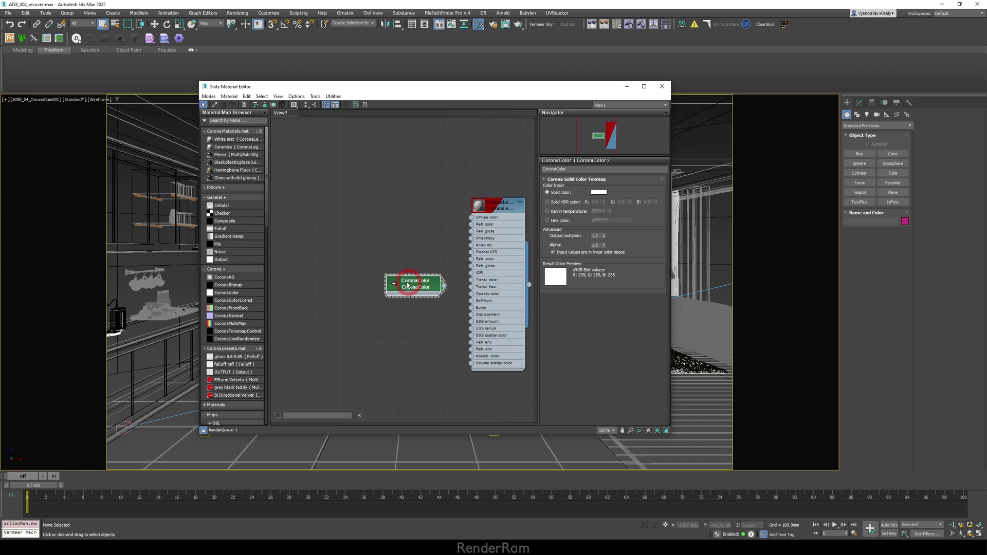
key(Tab)
text(corr)
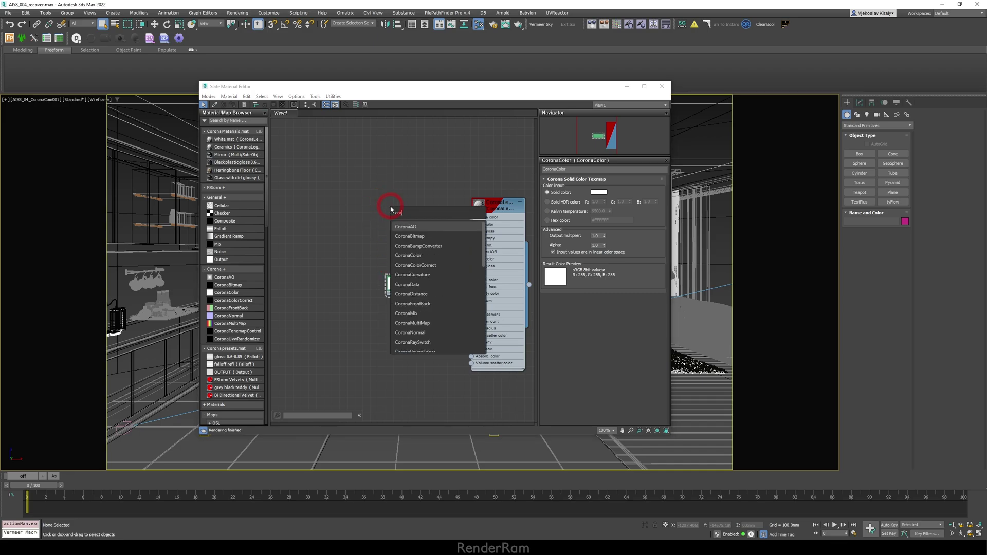
key(Return)
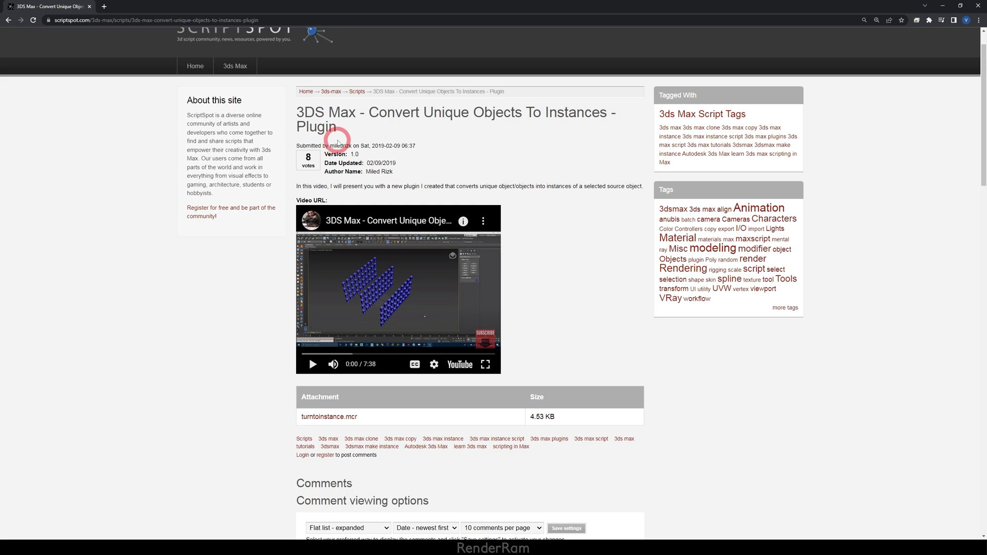
Step: Scroll down the Convert Unique Objects To Instances page to the turntoinstance.mcr attachment
scroll(336, 142, down, 2)
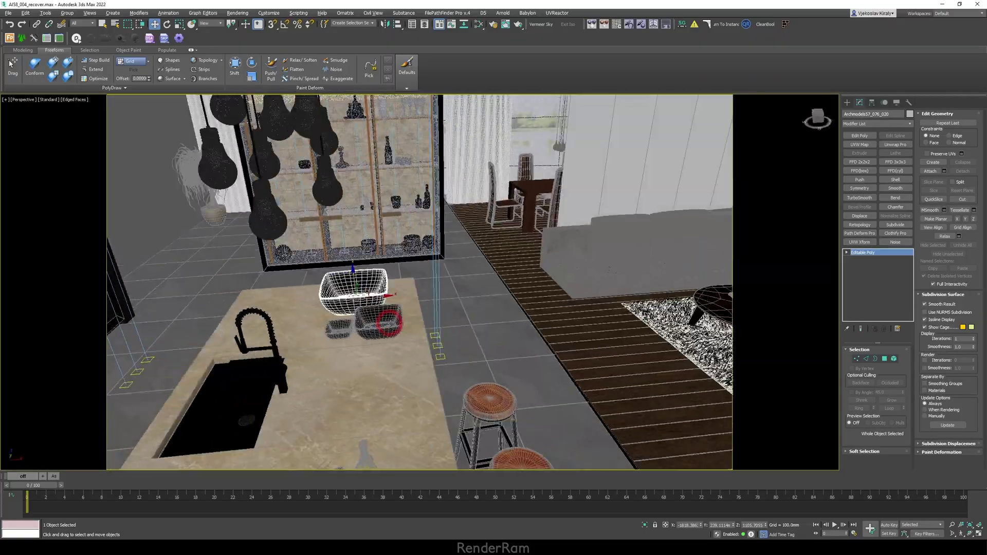
Step: Clone the basket as copies and instance them, then cancel the vertex move and undo
mouse_move(349, 299)
shift+mouse_down()
mouse_move(436, 316)
mouse_move(502, 288)
shift+mouse_up()
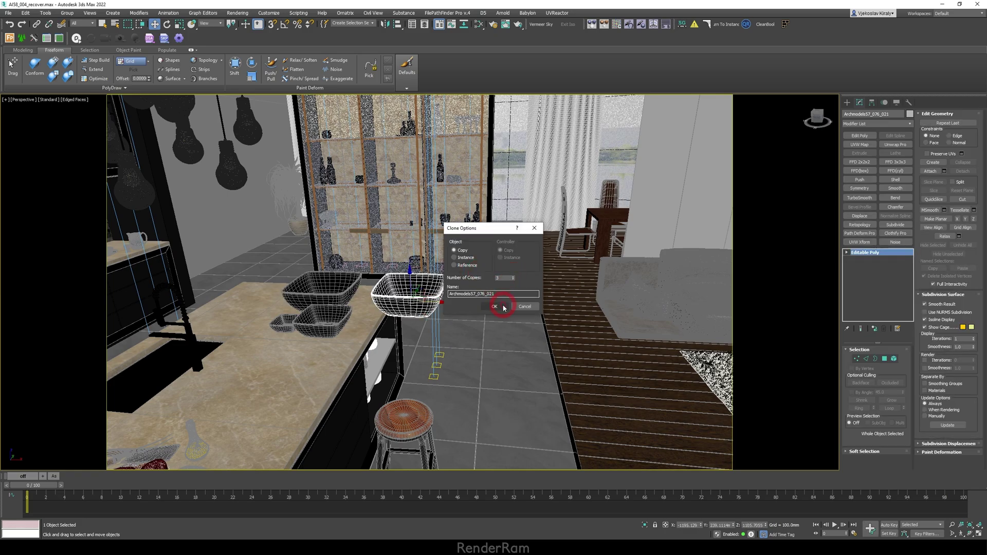
click(502, 306)
ctrl+click(499, 283)
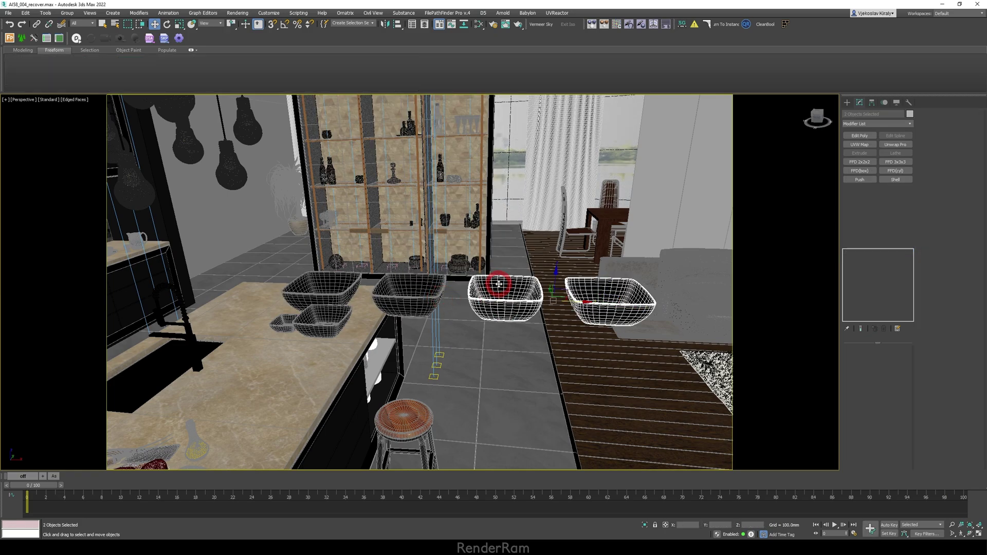
ctrl+click(408, 281)
ctrl+click(331, 280)
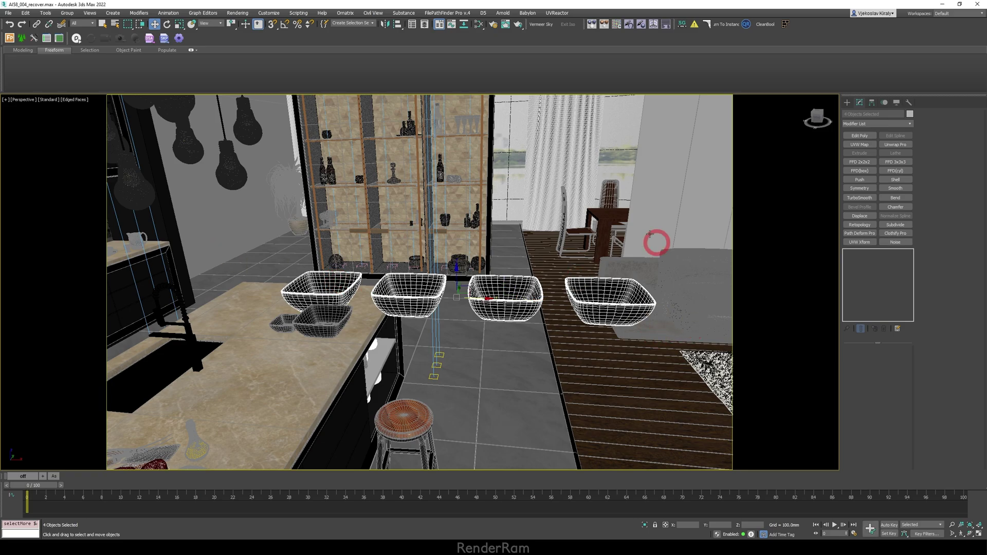
click(725, 26)
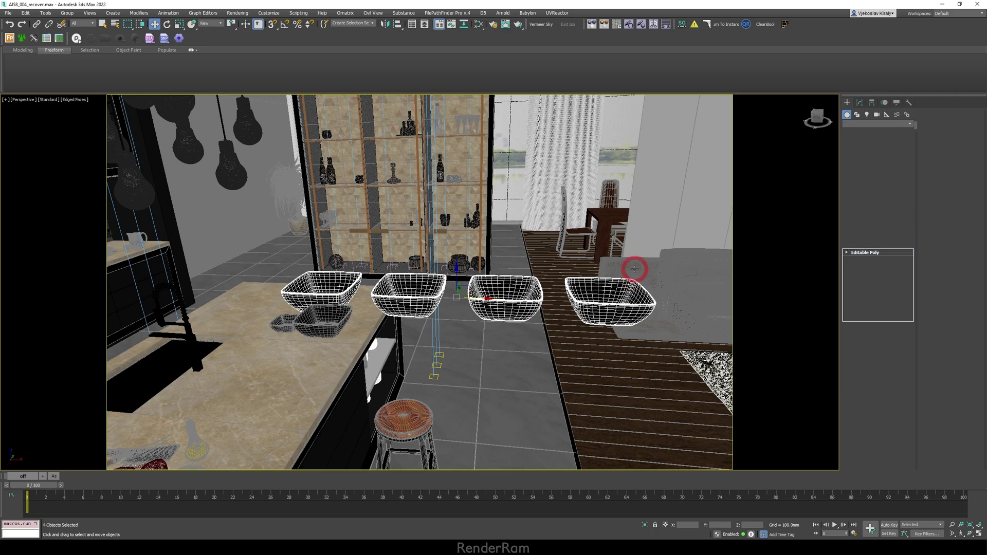
key(1)
key(w)
mouse_move(612, 291)
mouse_down()
mouse_move(644, 291)
mouse_move(635, 267)
mouse_move(646, 205)
mouse_up()
right_click(646, 205)
key(1)
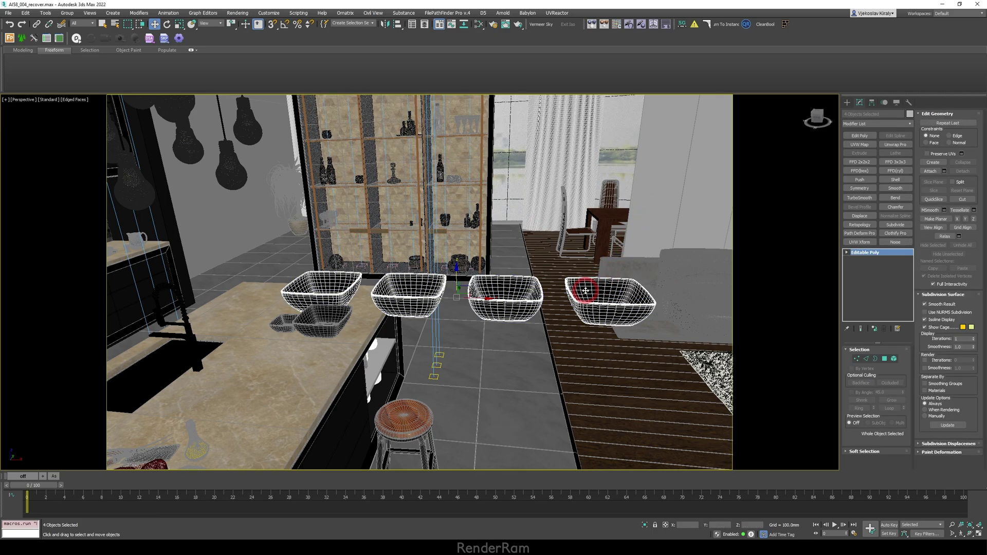
key(ctrl+z)
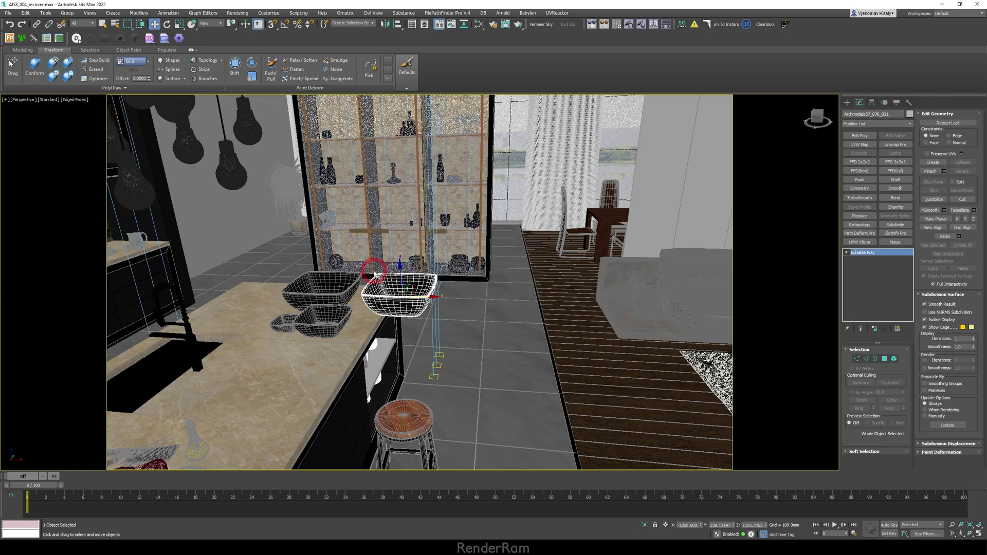
Step: Copy the basket to the right, add Edit Poly, and bend its right end upward
shift+drag(374, 273, 583, 308)
click(860, 135)
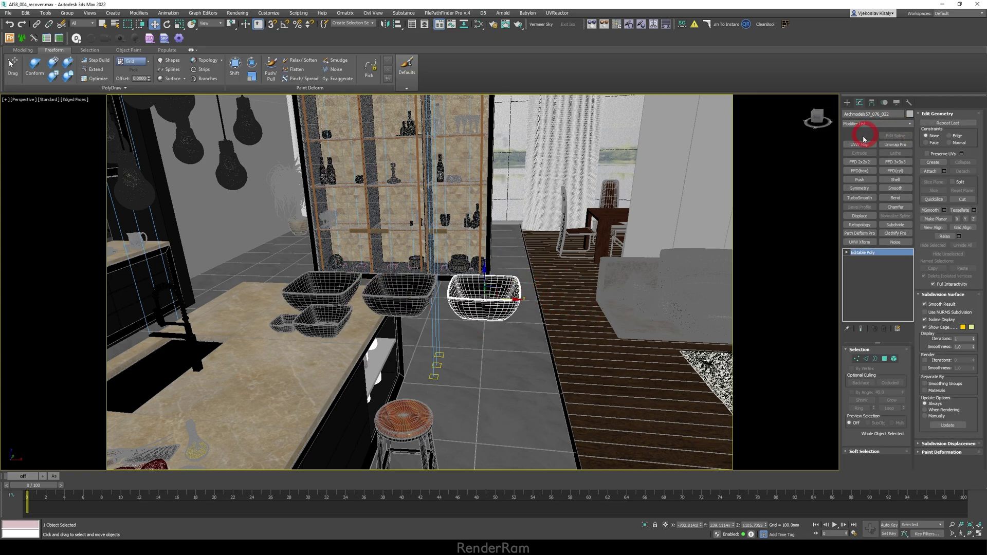
key(1)
ctrl+drag(527, 293, 516, 232)
key(1)
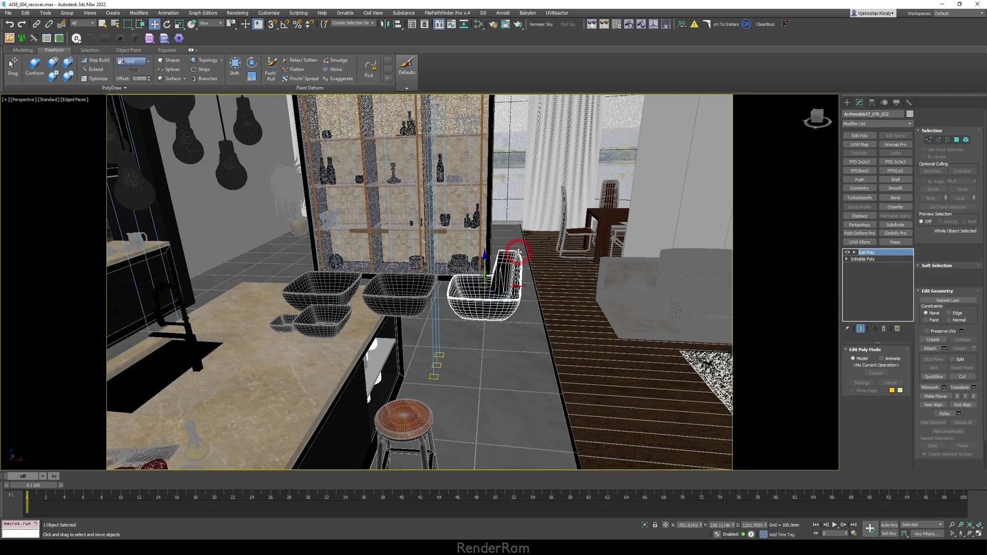
Step: Instance the three baskets together and raise the middle basket's end vertices
ctrl+click(411, 277)
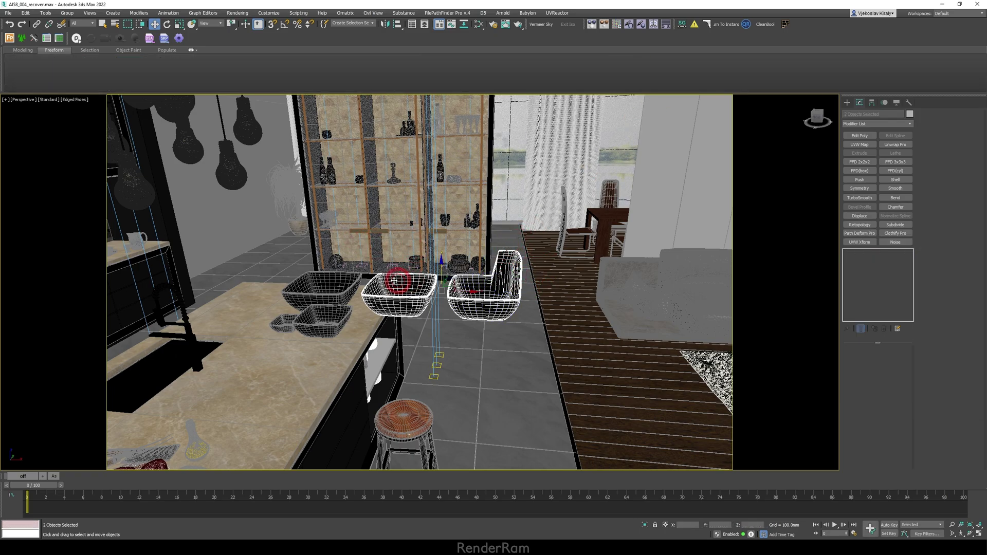
ctrl+click(328, 281)
click(728, 26)
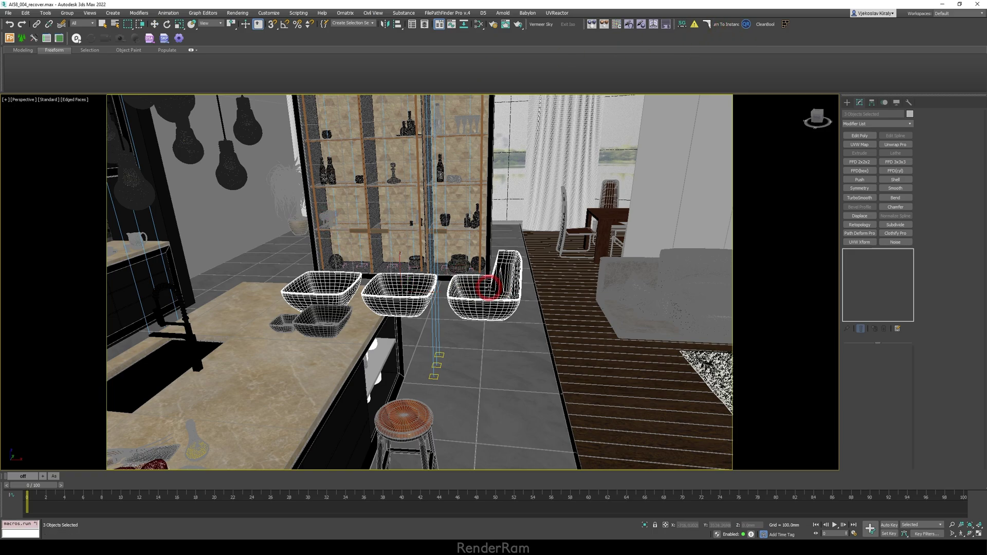
key(w)
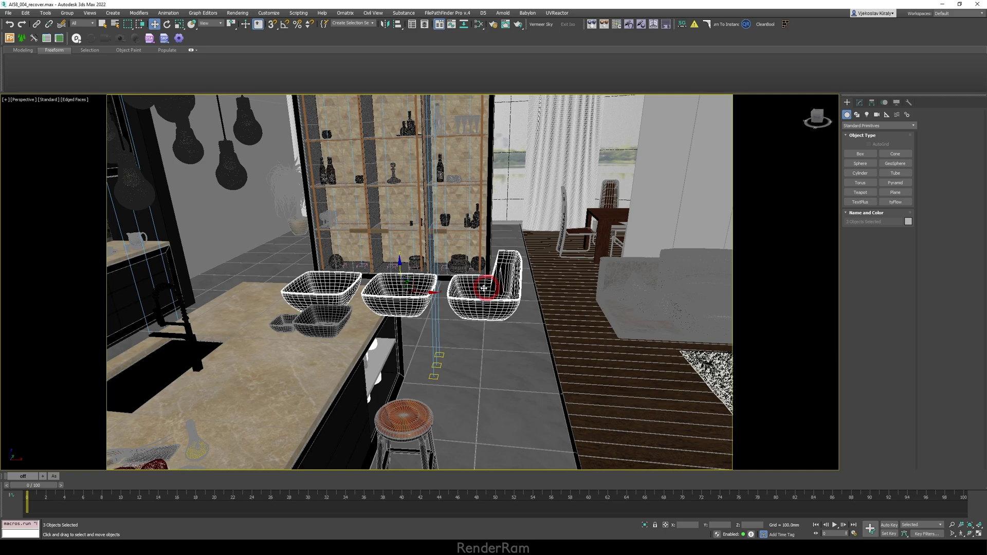
click(356, 288)
click(499, 291)
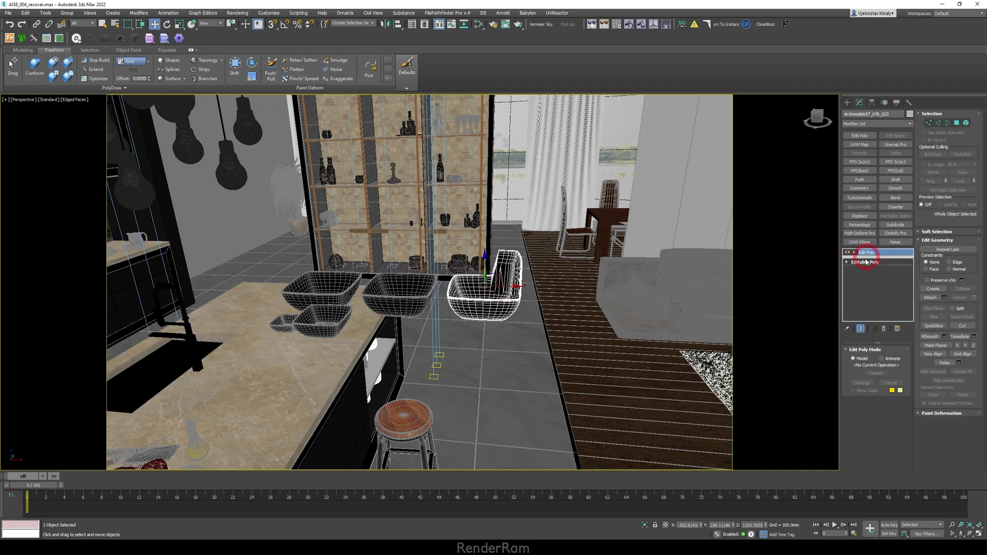
click(379, 261)
key(1)
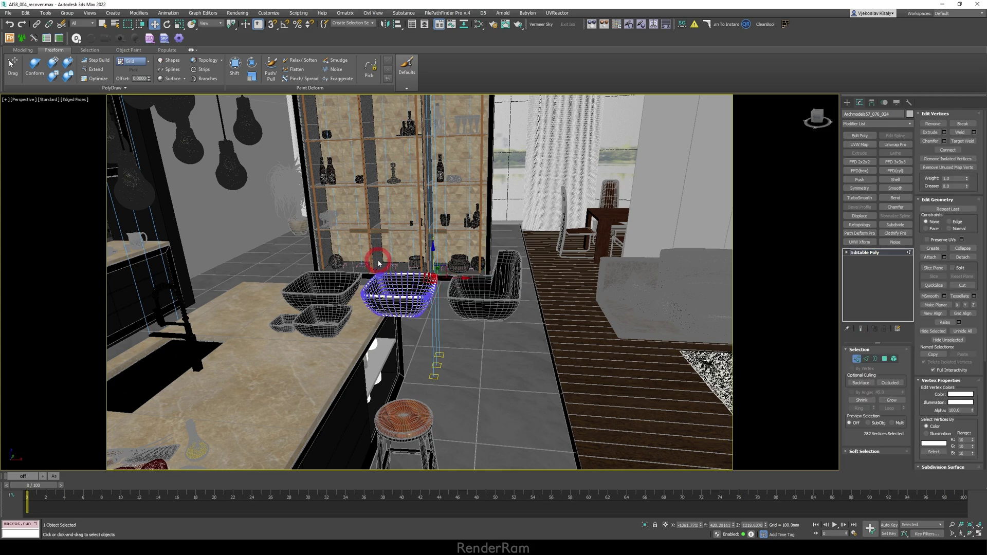
drag(385, 254, 380, 223)
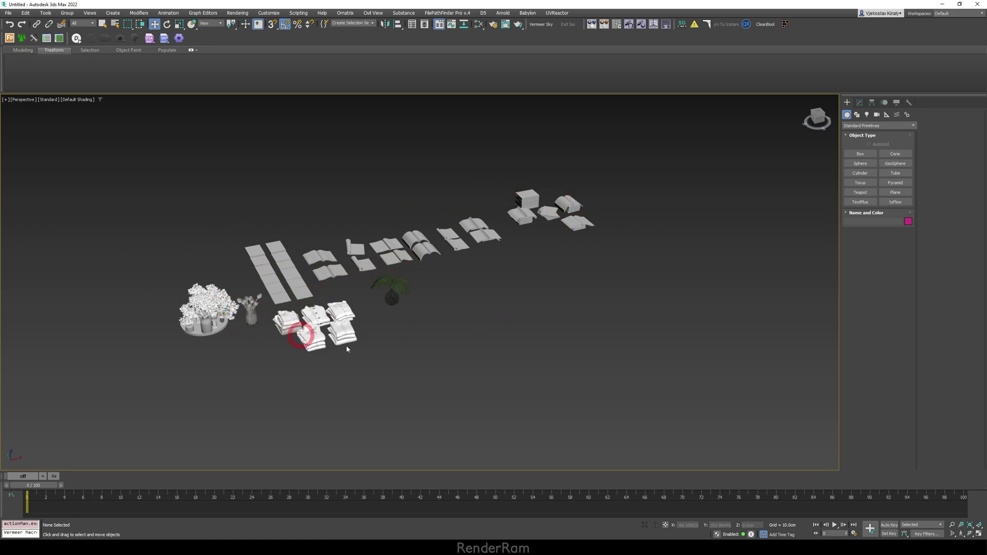
Step: Launch FilePathFinder Pro, review missing textures like WPorch_Leaf_B.jpg, and start Search&Relink
click(442, 14)
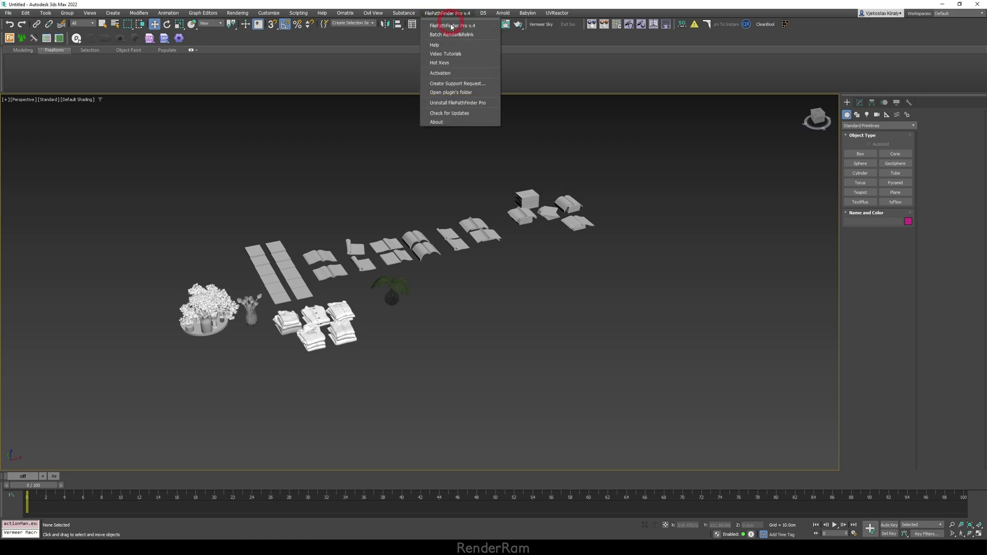
click(451, 25)
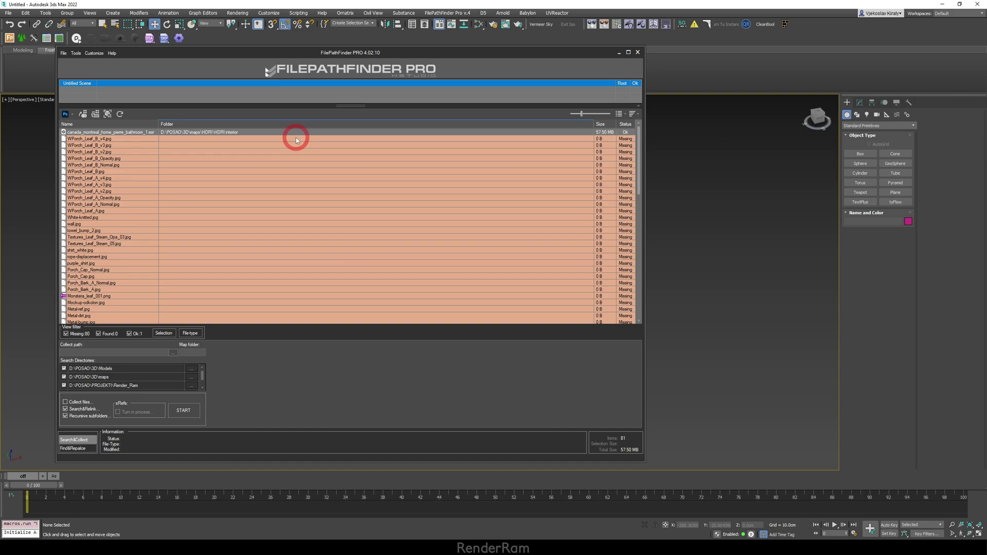
click(123, 133)
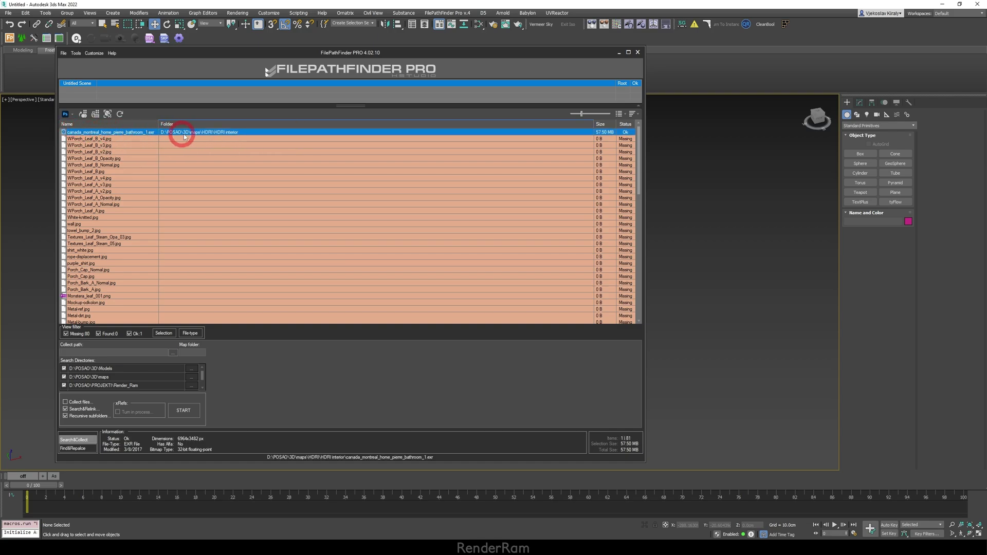
click(314, 172)
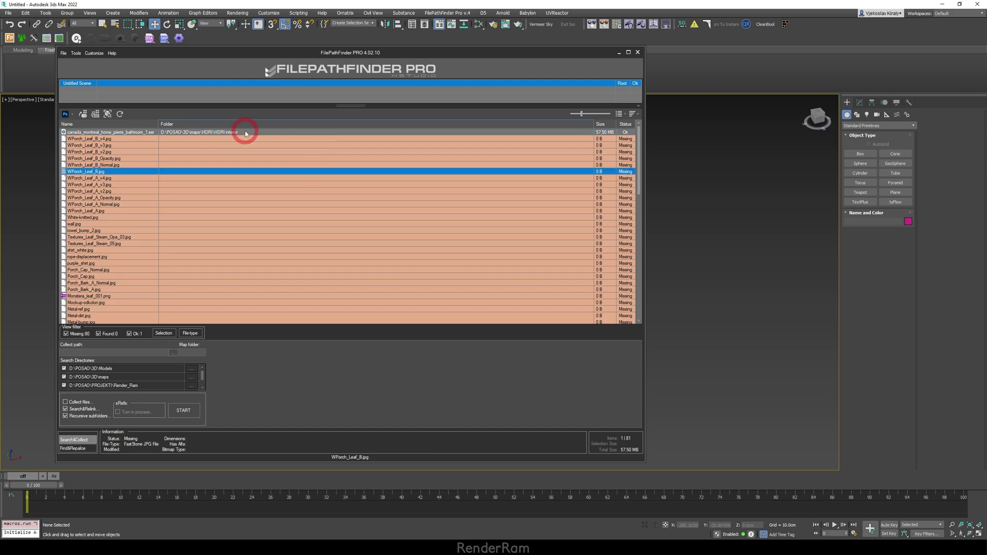
click(192, 145)
scroll(196, 225, down, 14)
scroll(205, 246, down, 3)
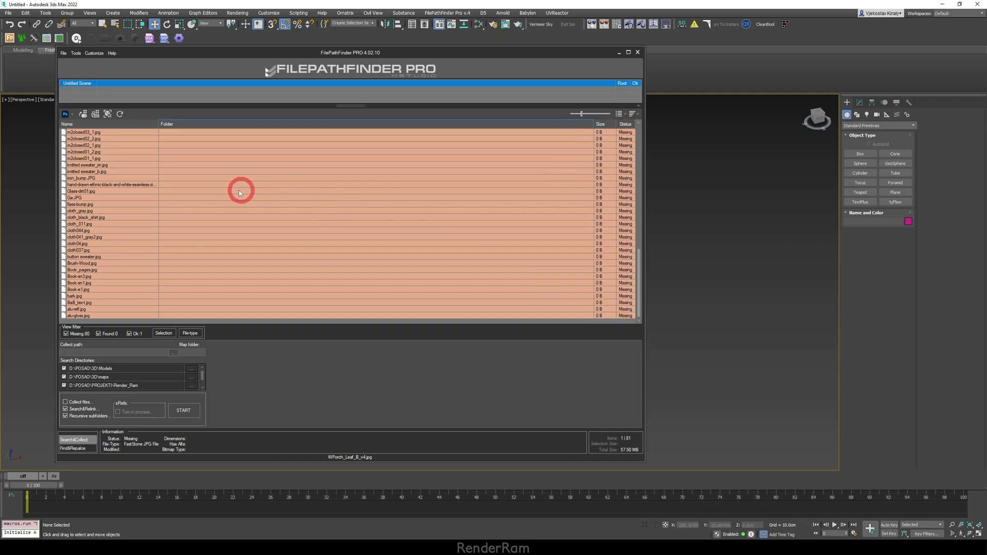
scroll(245, 194, up, 17)
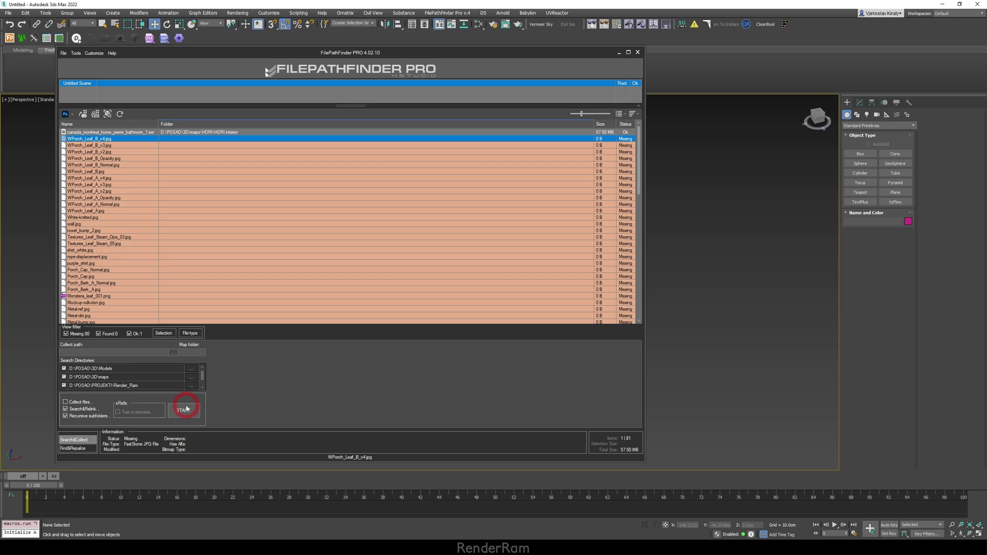
click(184, 411)
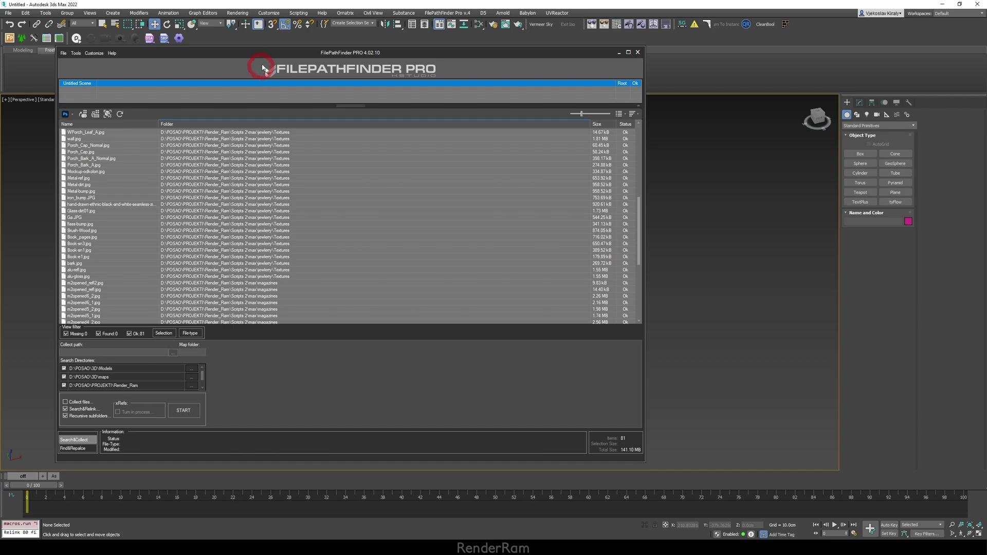
Step: Move the FilePathFinder window aside and orbit the viewport to check the relinked textures
drag(262, 66, 608, 349)
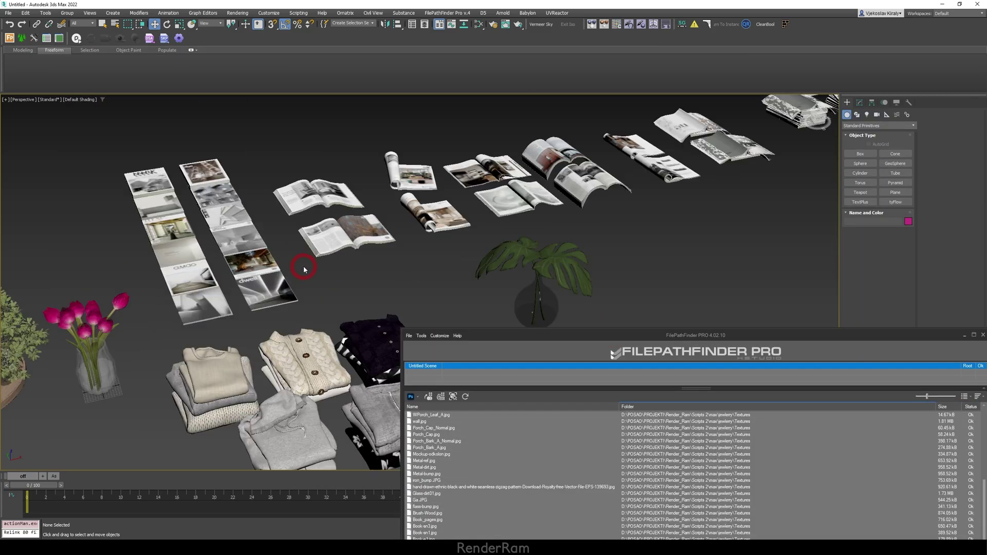
alt+middle_drag(338, 269, 383, 249)
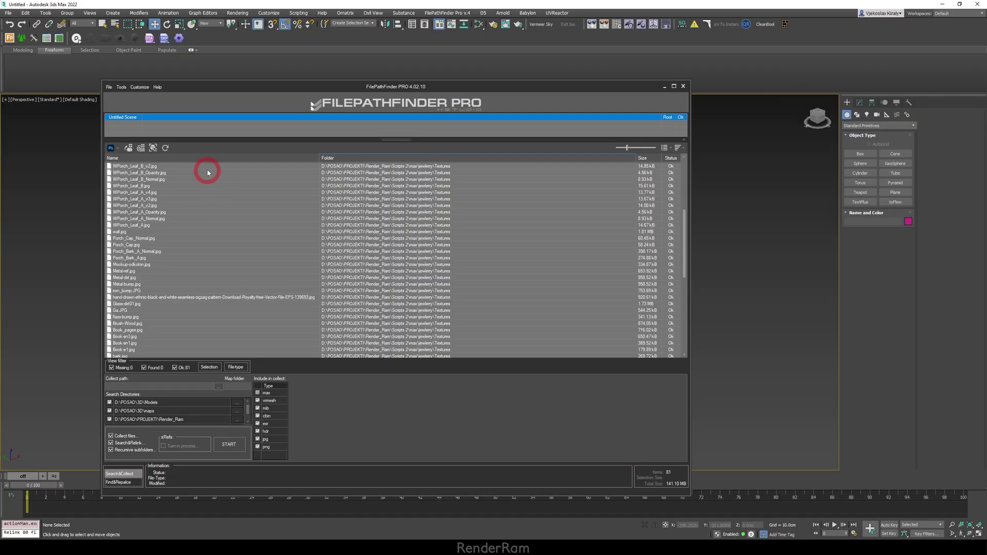
scroll(185, 206, down, 7)
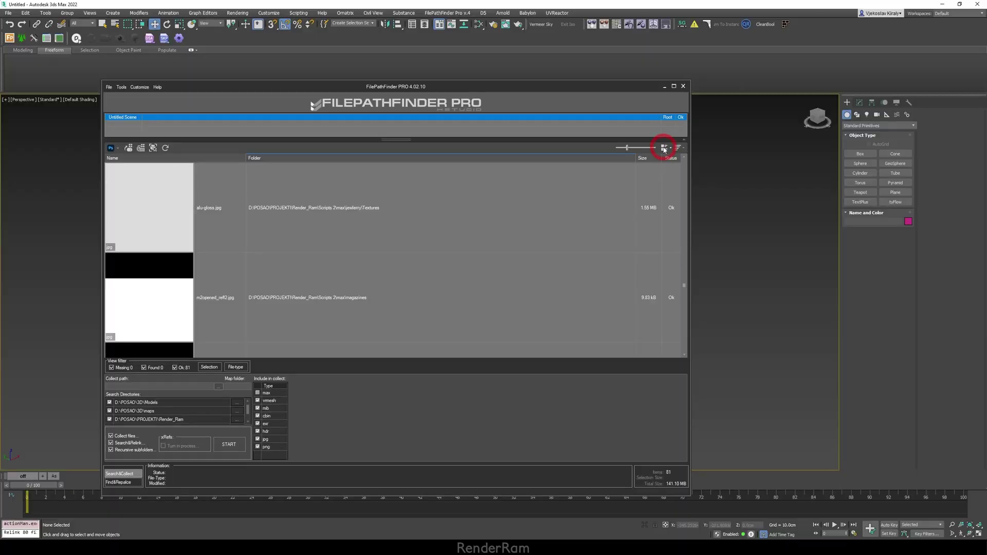
Step: In thumbnail view, select the scene objects using the WPorch_Leaf_B_v3.jpg texture
click(663, 148)
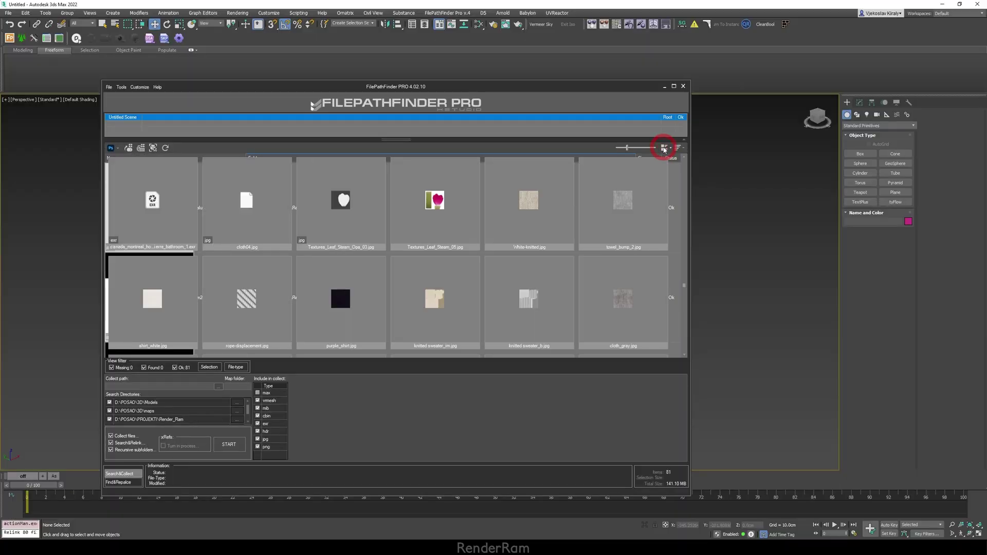
scroll(329, 221, down, 5)
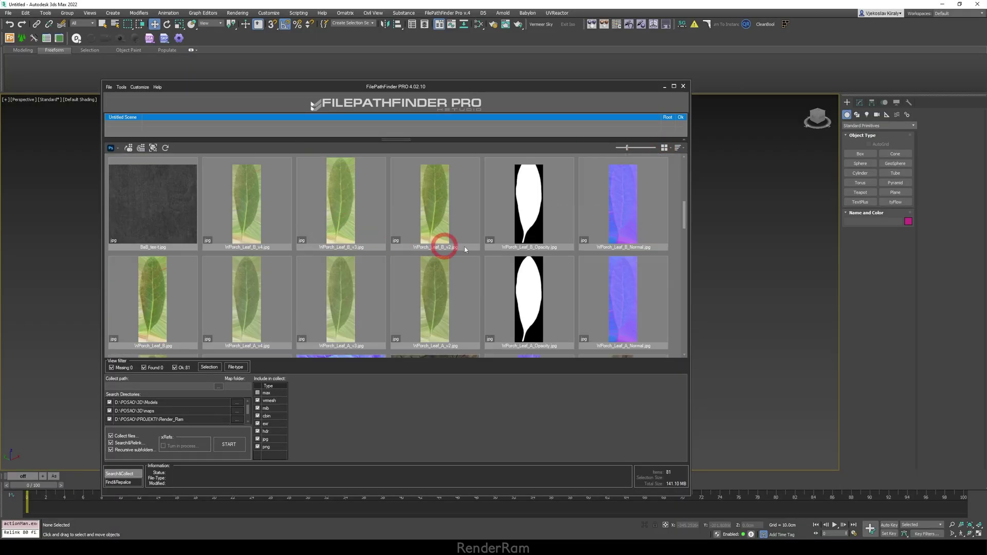
scroll(302, 209, down, 3)
scroll(329, 236, down, 3)
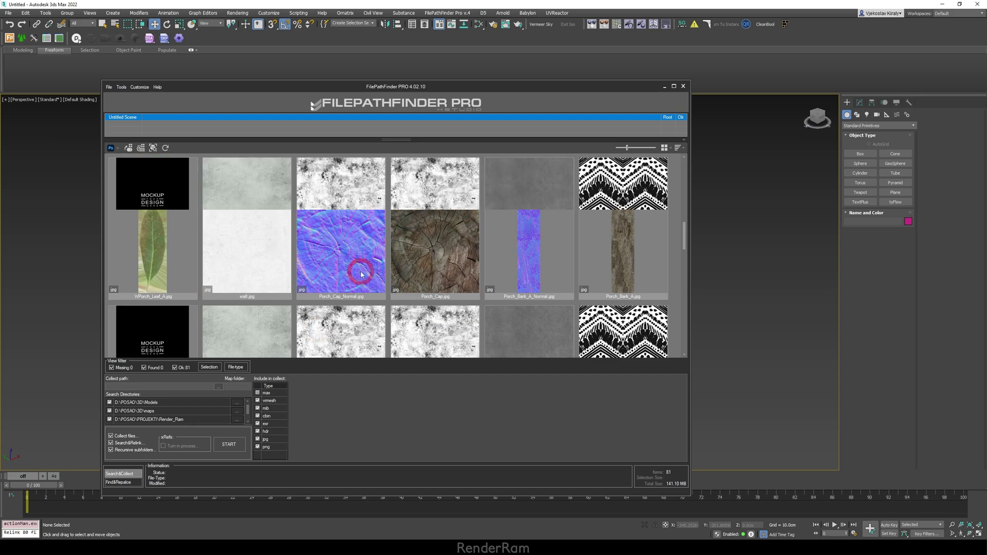
scroll(309, 272, up, 8)
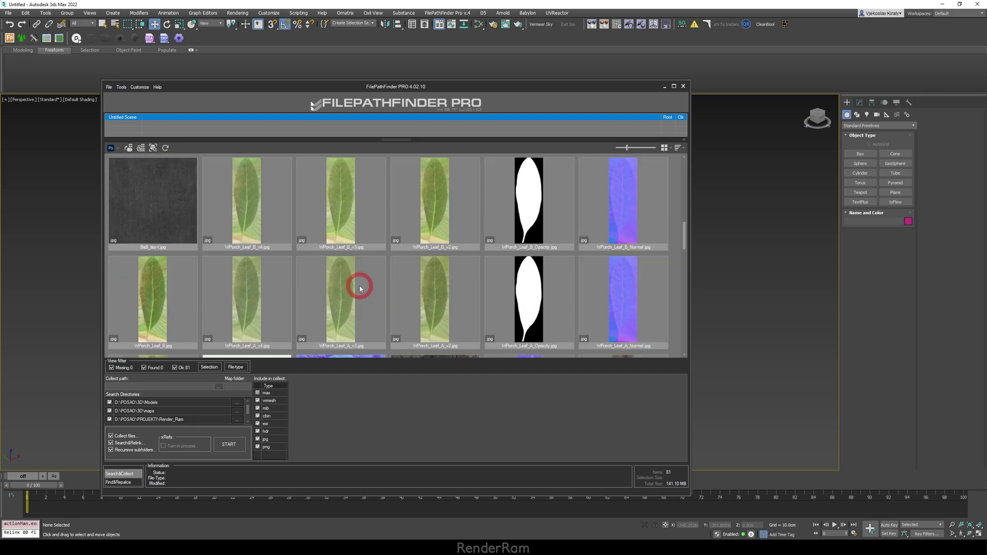
scroll(359, 283, down, 2)
click(343, 200)
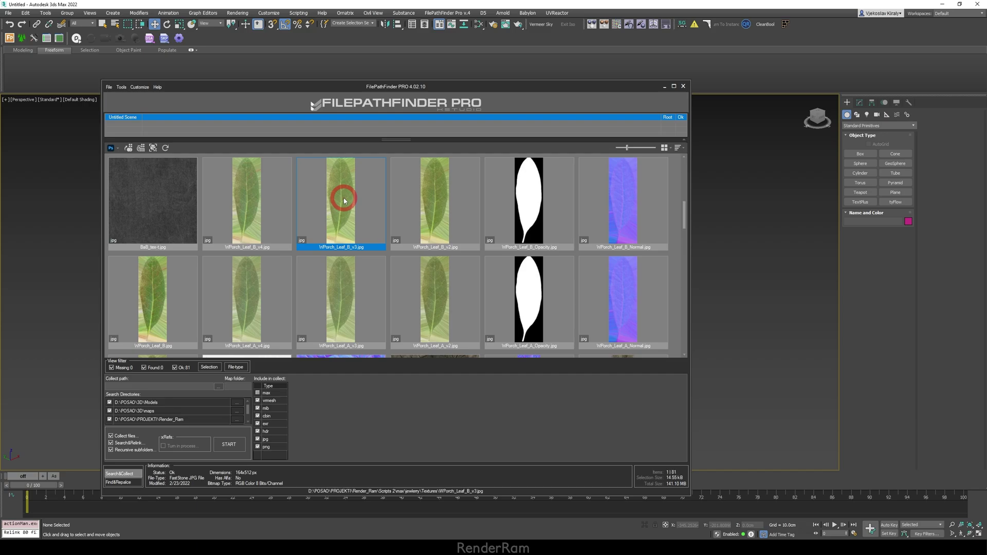
right_click(343, 200)
click(363, 298)
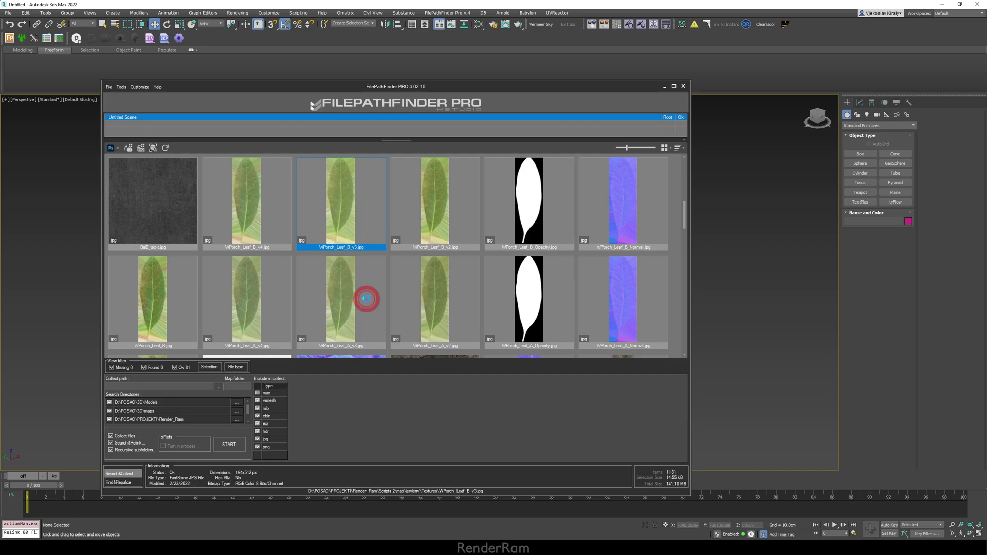
Step: Drag the FilePathFinder window aside to reveal the selected leaf objects
drag(474, 86, 565, 309)
scroll(265, 214, up, 5)
middle_drag(270, 208, 250, 212)
scroll(236, 229, down, 2)
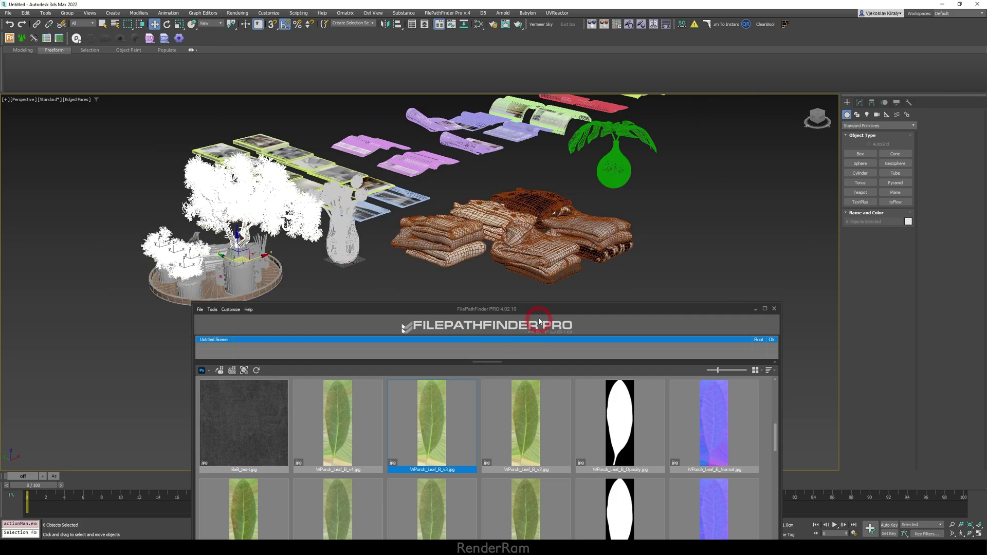
drag(539, 323, 575, 203)
right_click(486, 301)
click(512, 409)
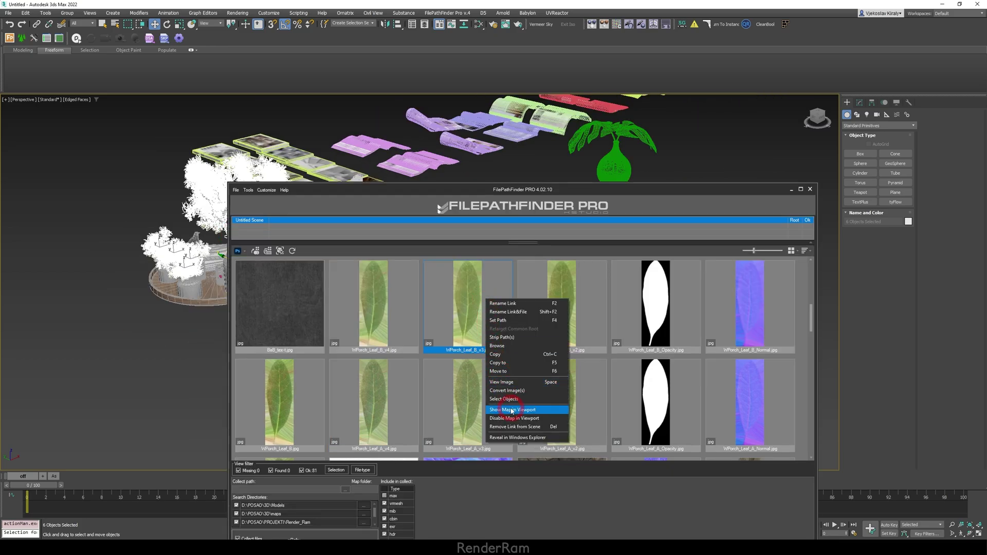
click(506, 419)
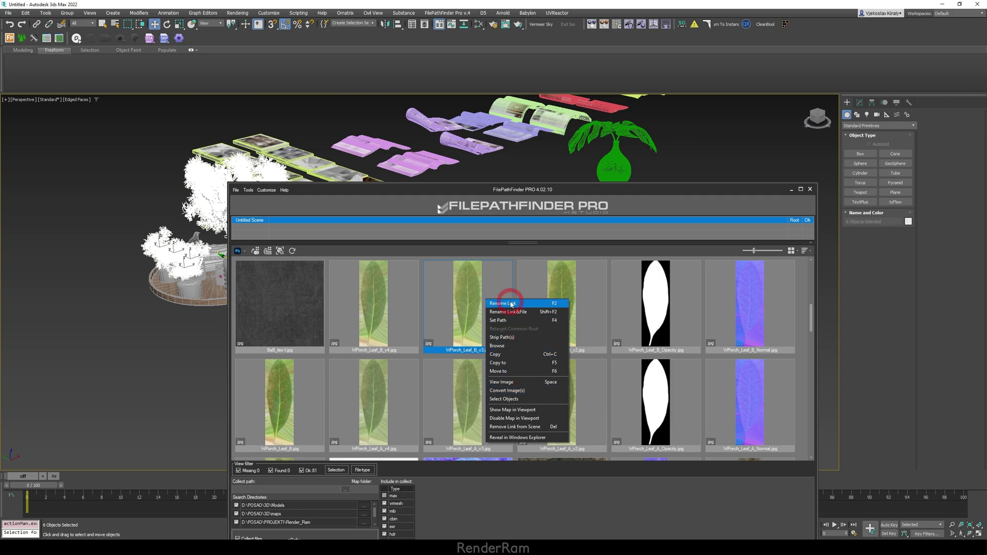
click(303, 251)
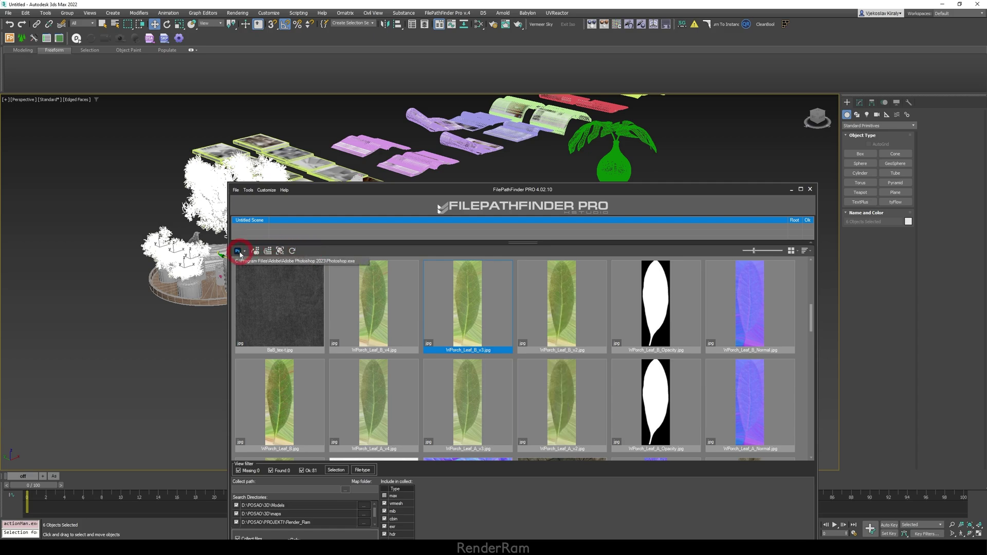
click(377, 292)
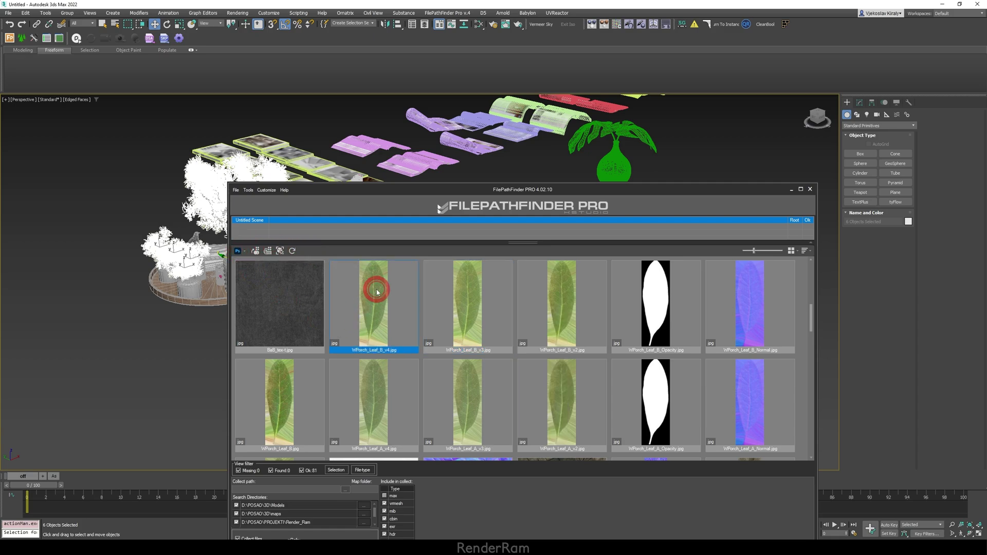
Step: Open WPorch_Leaf_B_v4.jpg in Photoshop and paint a thick black brush zigzag across it
click(238, 252)
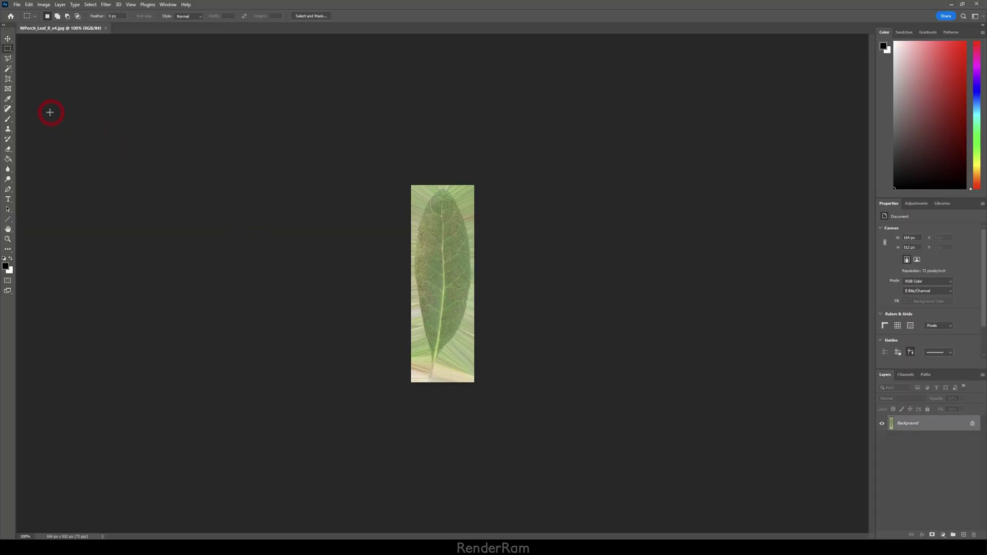
click(11, 117)
right_click(435, 205)
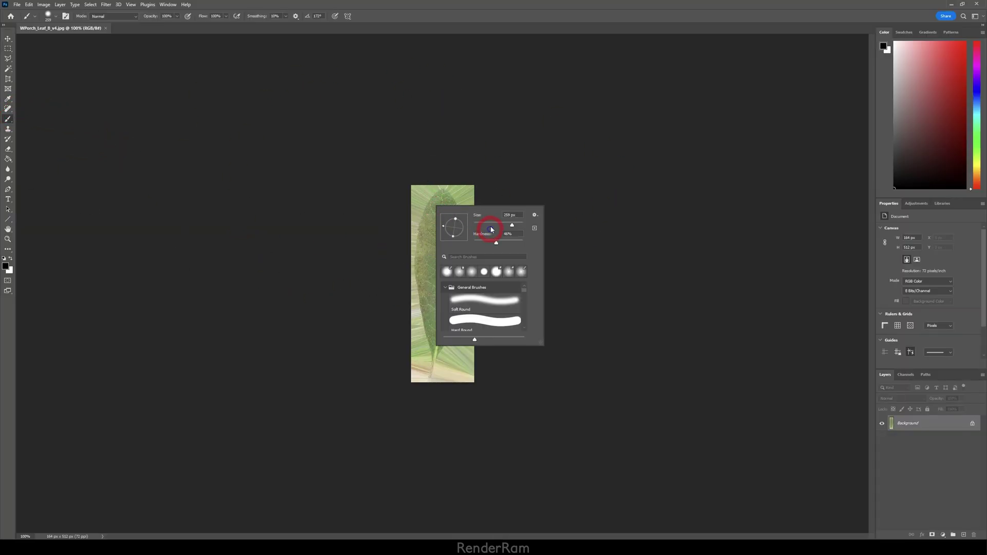
mouse_move(429, 199)
mouse_down()
mouse_move(462, 199)
mouse_move(420, 238)
mouse_move(451, 342)
mouse_up()
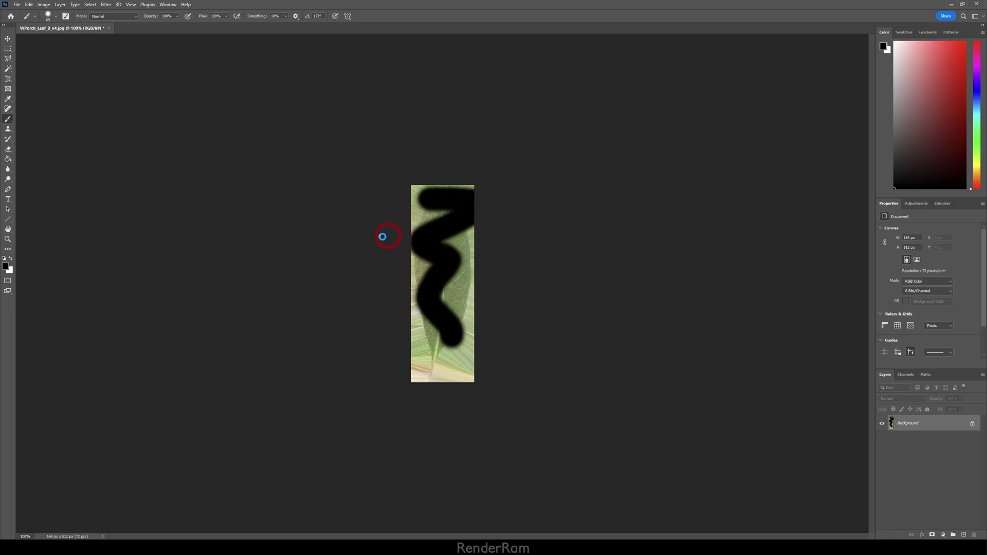
Step: Save the edited leaf as WPorch_Leaf_B_v4_1.jpg with default JPEG options and return to 3ds Max
key(ctrl+shift+s)
key(Return)
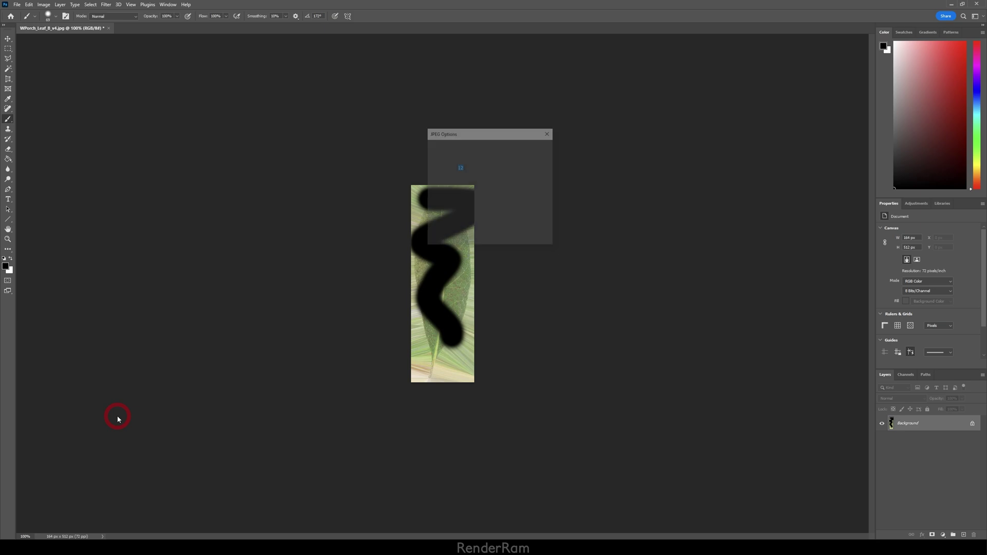
key(Return)
key(alt+Tab)
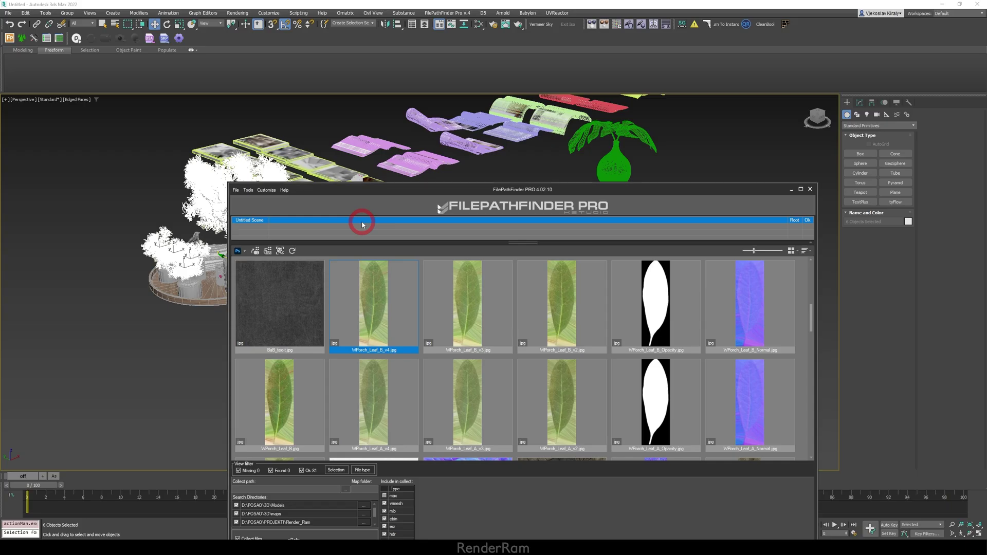
Step: Rename the WPorch_Leaf_B_v4.jpg texture link to WPorch_Leaf_B_v4_1.jpg
right_click(369, 296)
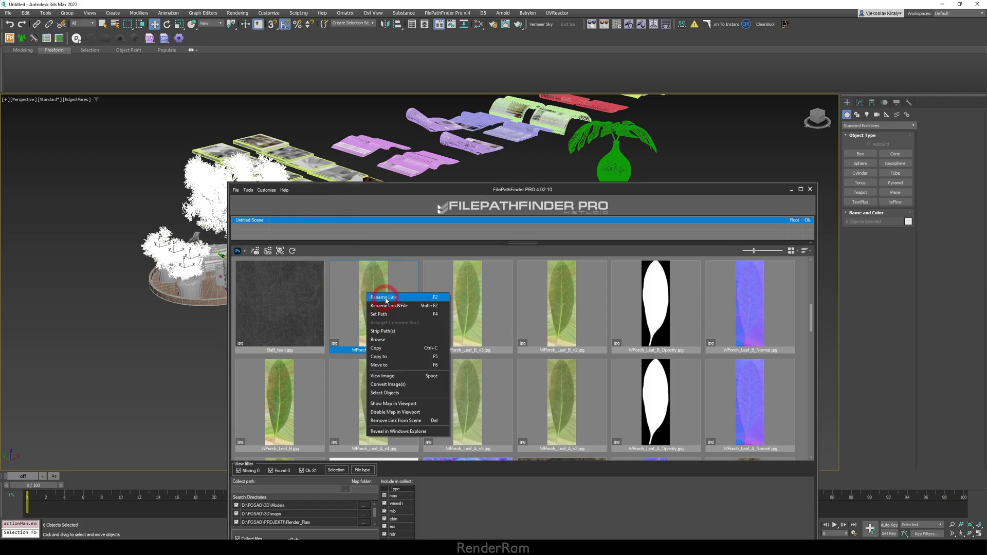
click(384, 298)
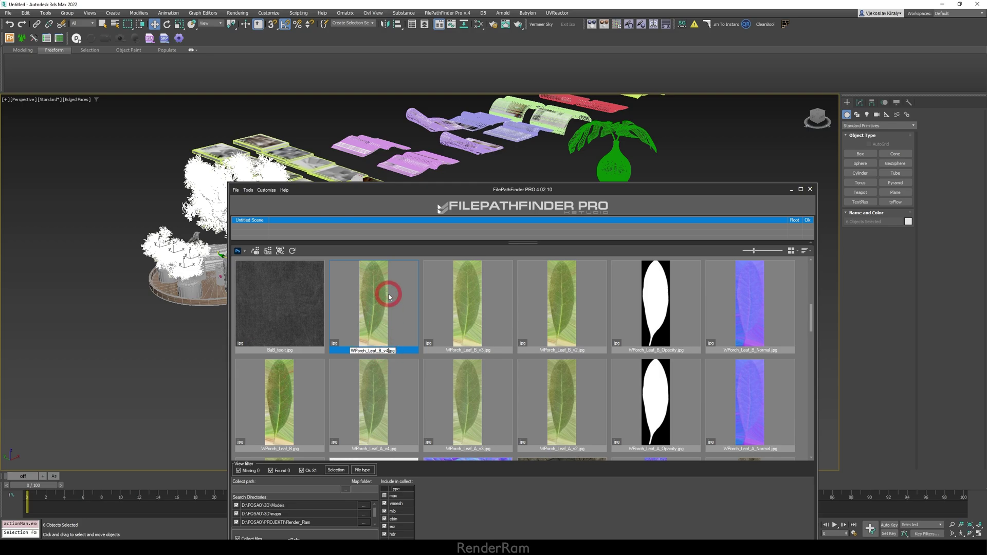
key(Return)
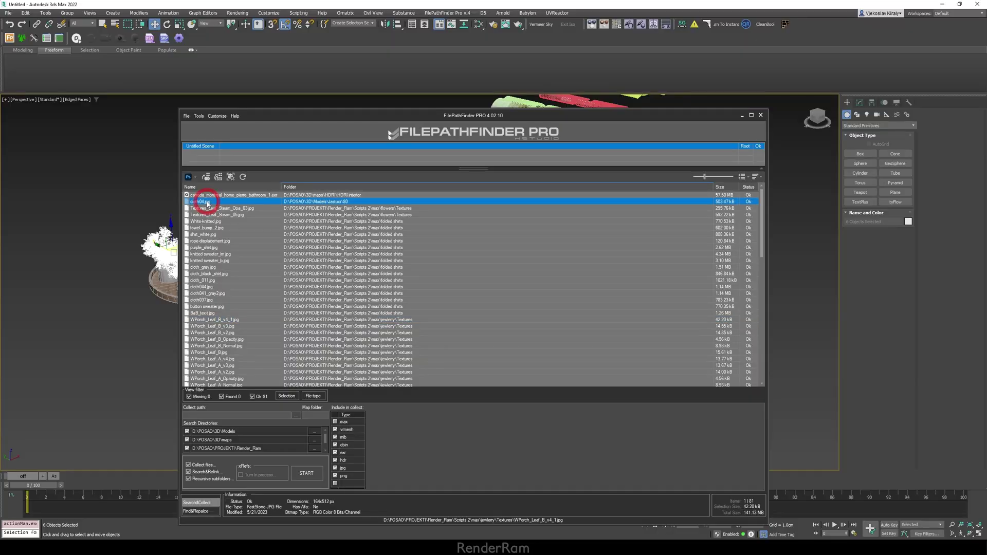
Step: Select the 70 texture rows and set up Convert Images: size 2048, suffix 2K, update scene paths
click(382, 295)
scroll(335, 315, down, 10)
shift+click(214, 372)
scroll(266, 288, up, 8)
right_click(264, 265)
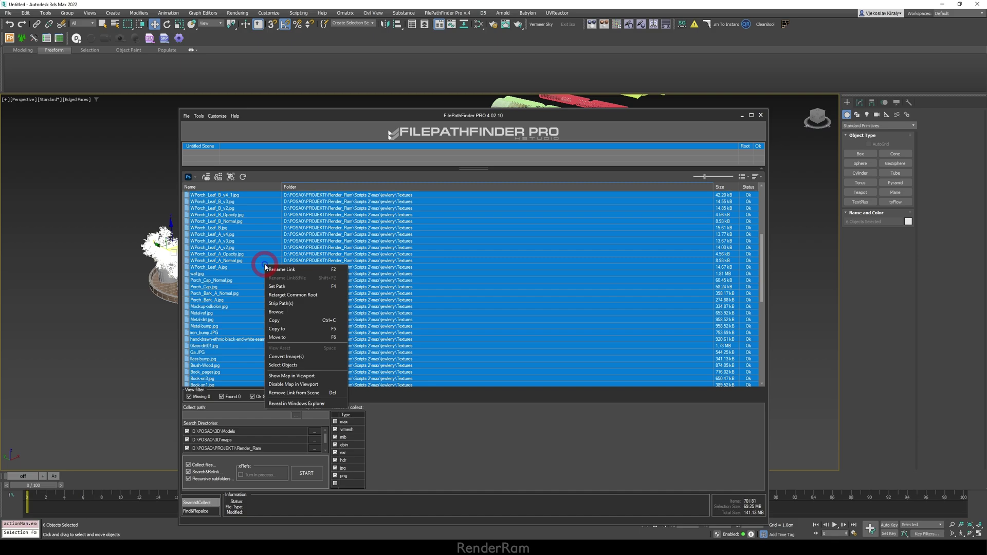
click(287, 357)
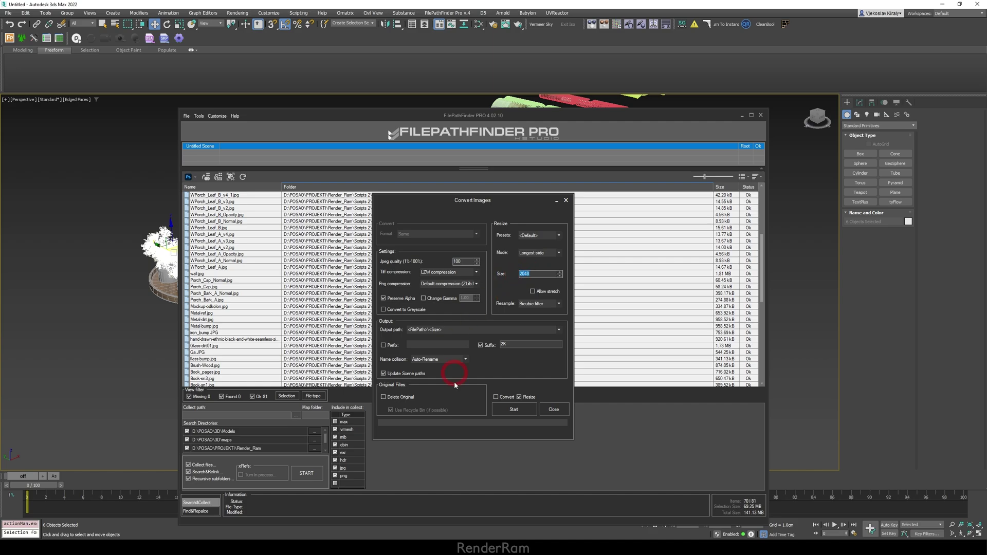
Step: Run the 2K conversion and check the converted 2K texture files in the list
click(513, 409)
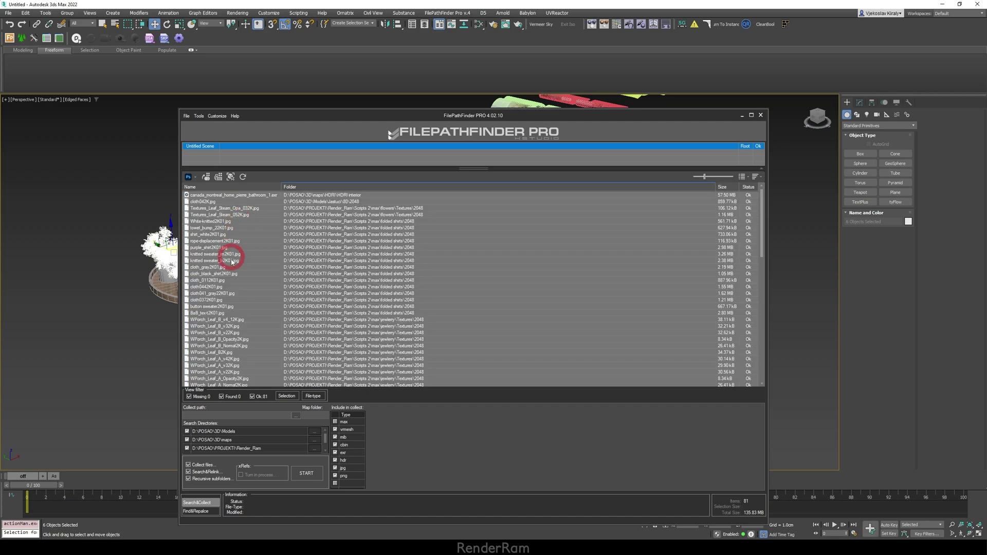
click(226, 254)
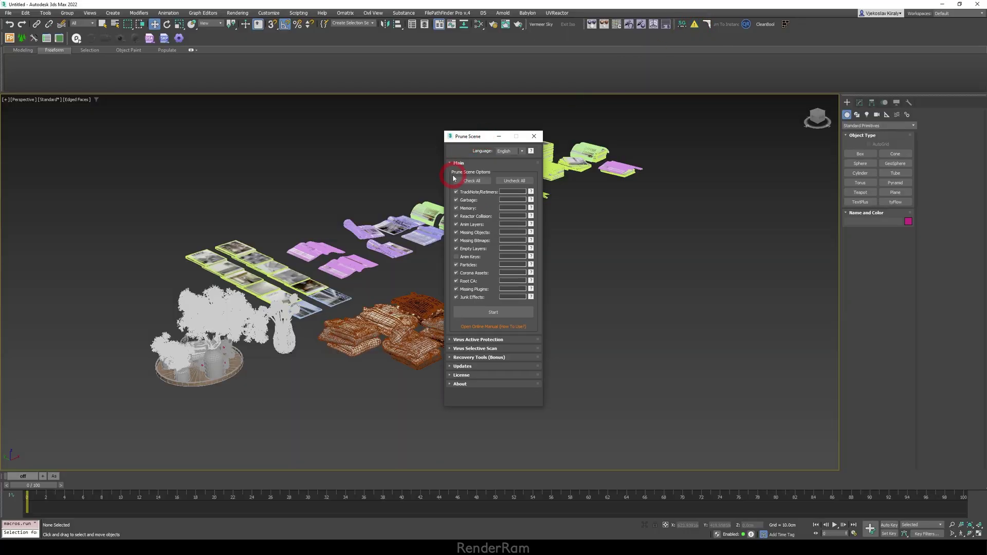
Step: Run Prune Scene with Garbage, Memory, Missing Bitmaps and Empty Layers options kept checked
click(484, 313)
click(633, 326)
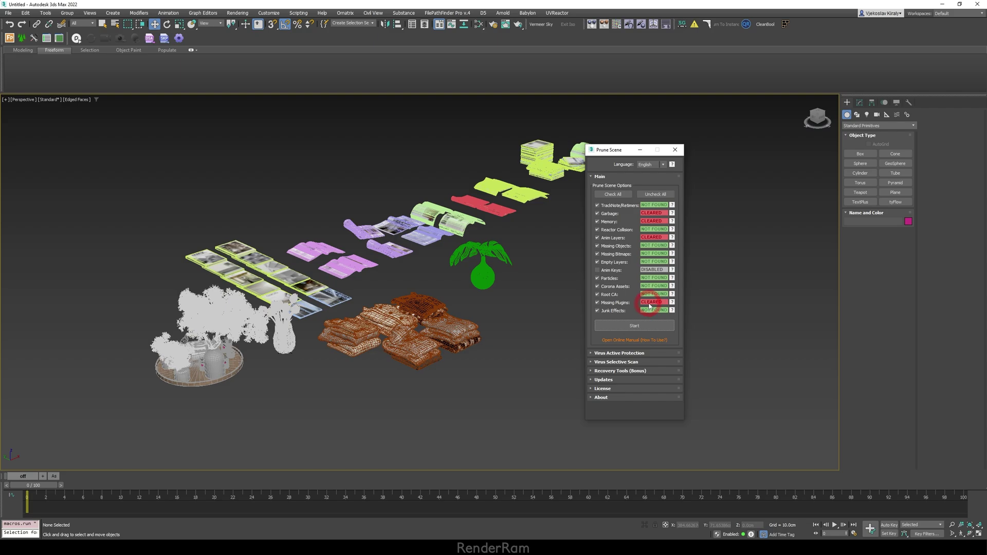
Step: Save the pruned kitchen props scene as objects.max
click(489, 137)
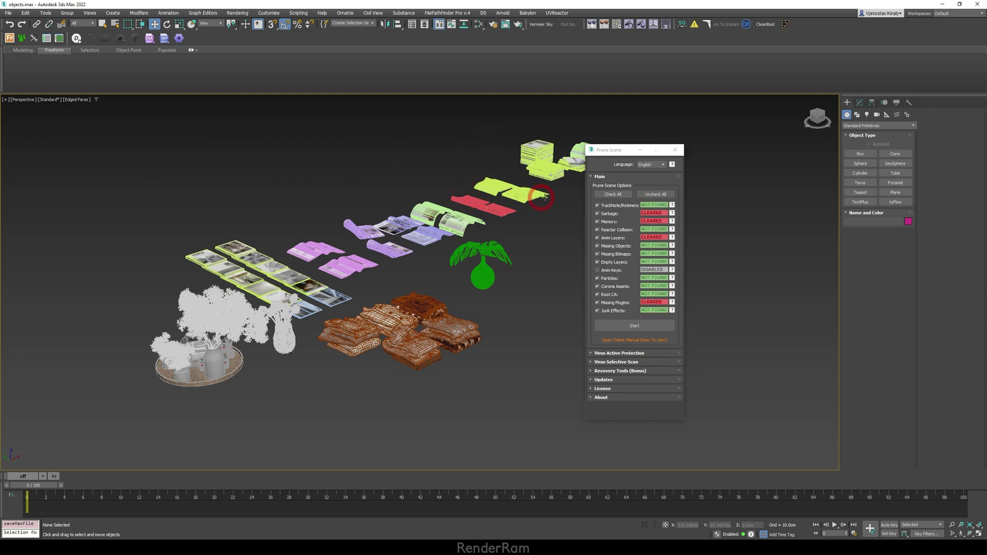
middle_drag(317, 209, 276, 215)
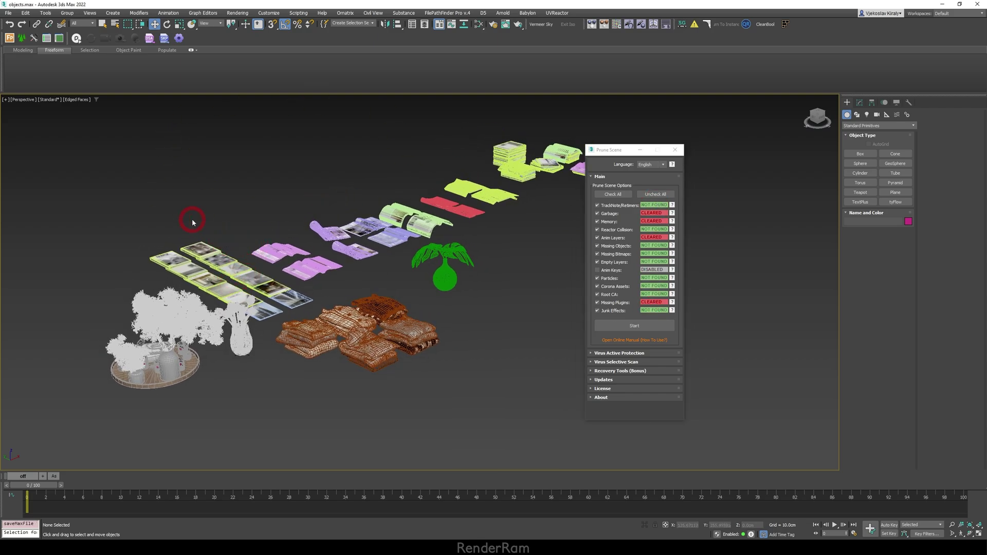